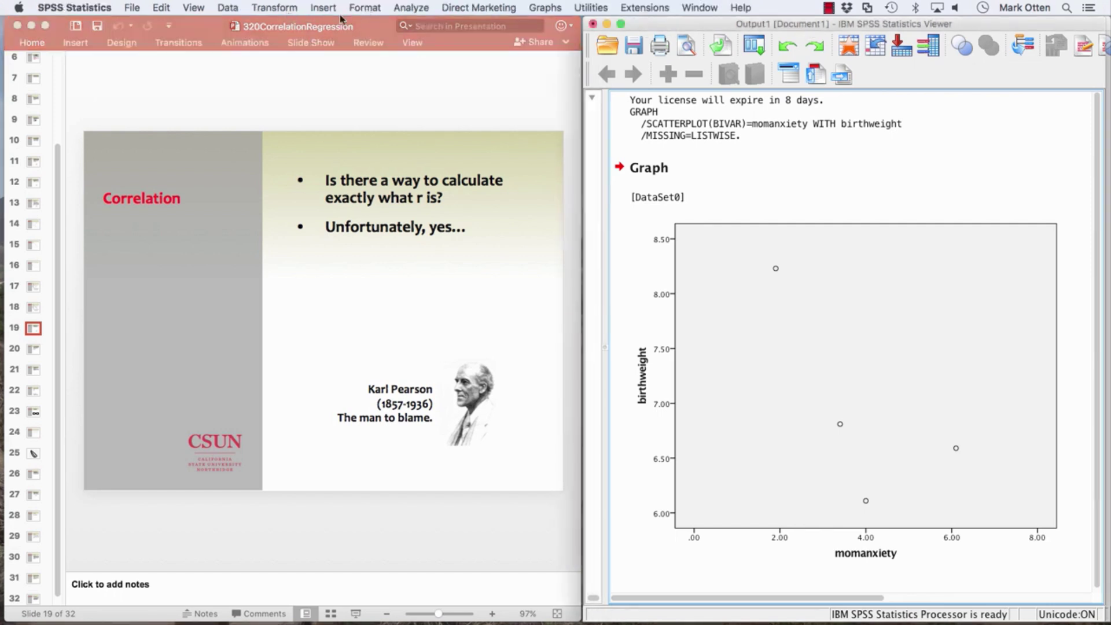
# Step: Run a bivariate Pearson correlation of momanxiety with birthweight, yielding r = -.708
pyautogui.click(412, 8)
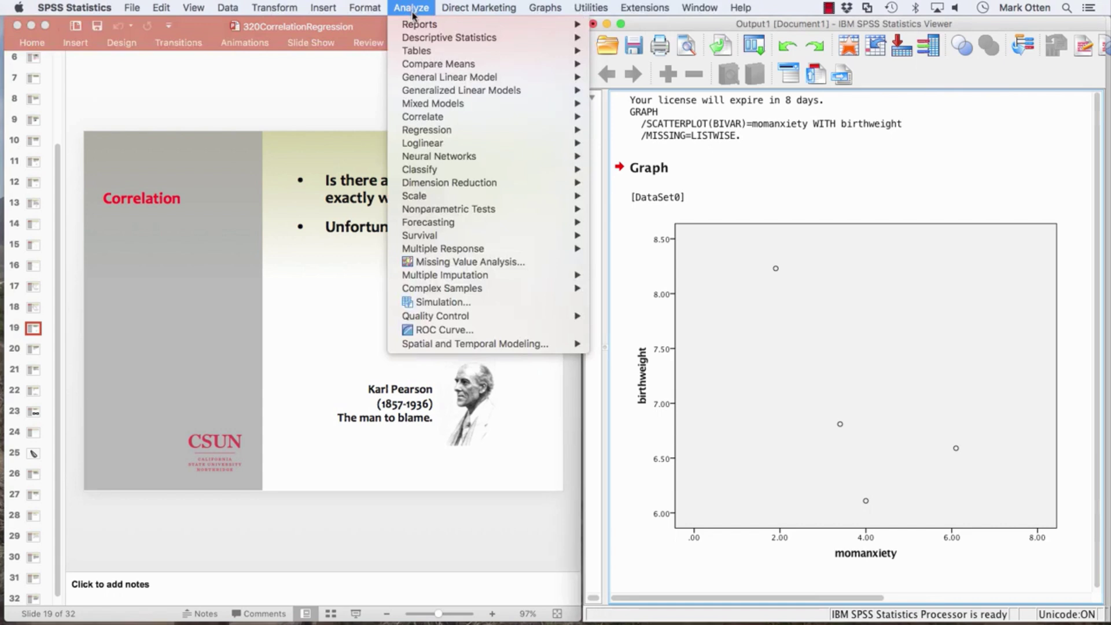
pyautogui.moveTo(470, 117)
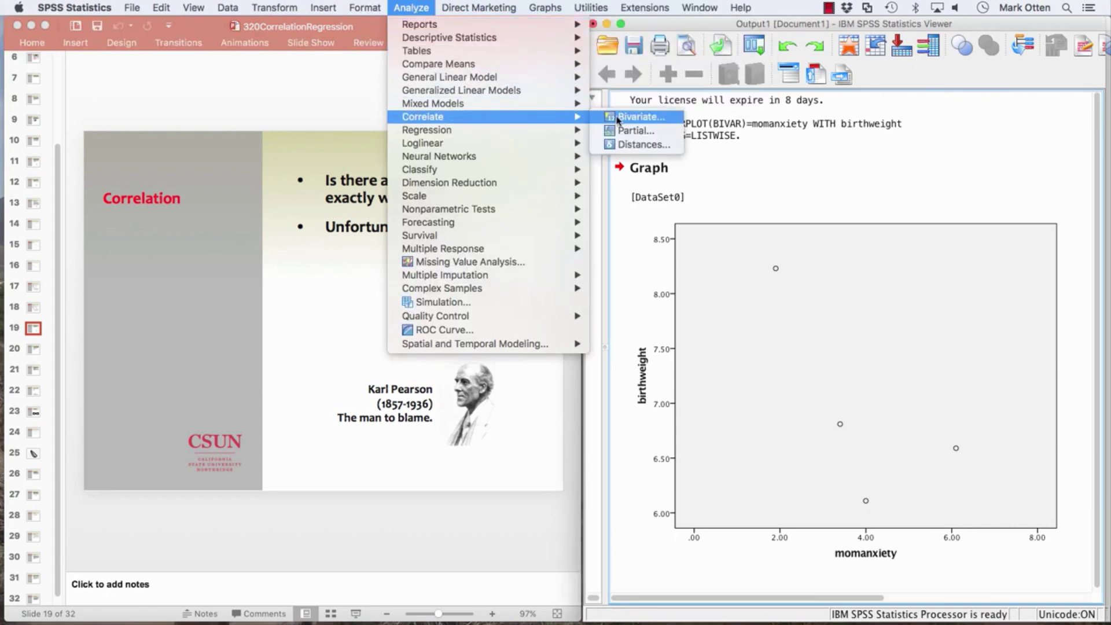
pyautogui.click(619, 118)
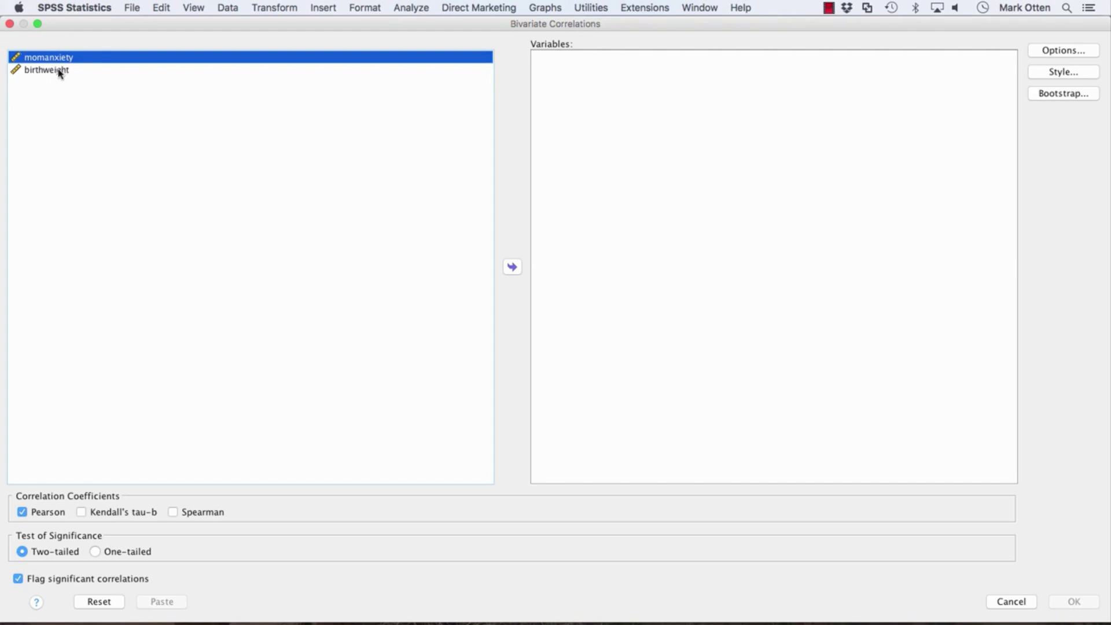
pyautogui.moveTo(2, 96); pyautogui.dragTo(229, 93)
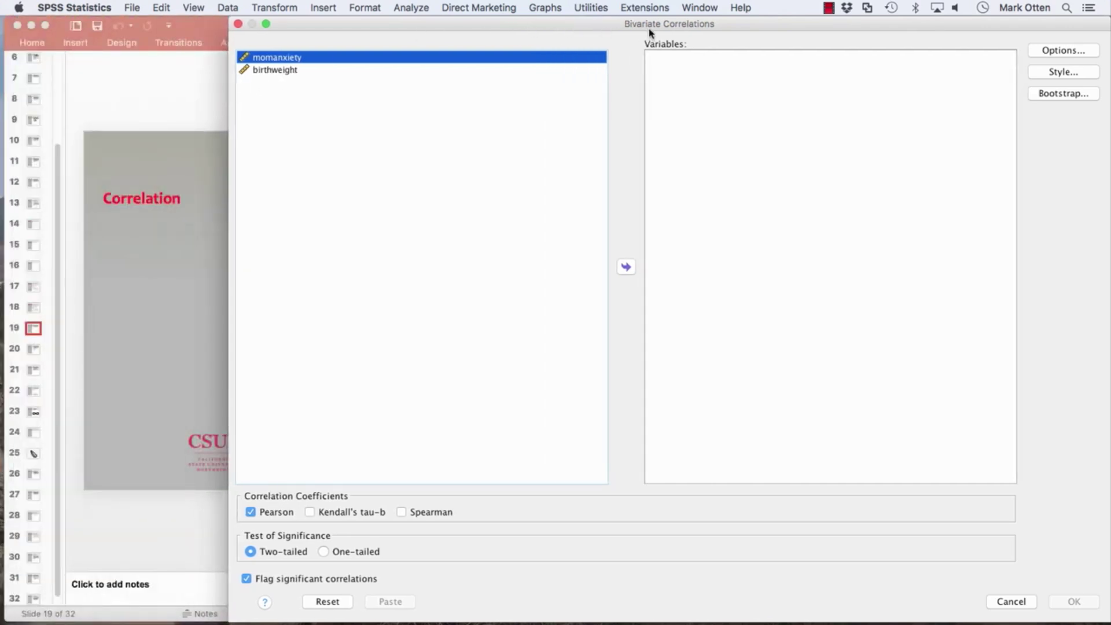
pyautogui.moveTo(683, 26); pyautogui.dragTo(603, 24)
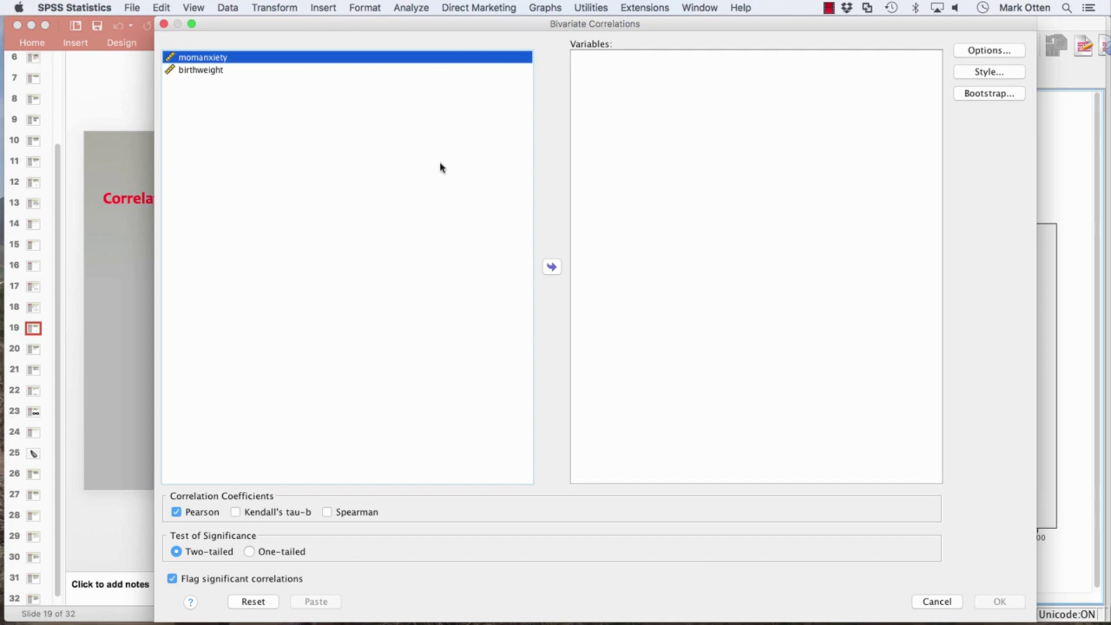
pyautogui.keyDown('shift'); pyautogui.click(208, 70); pyautogui.keyUp('shift')
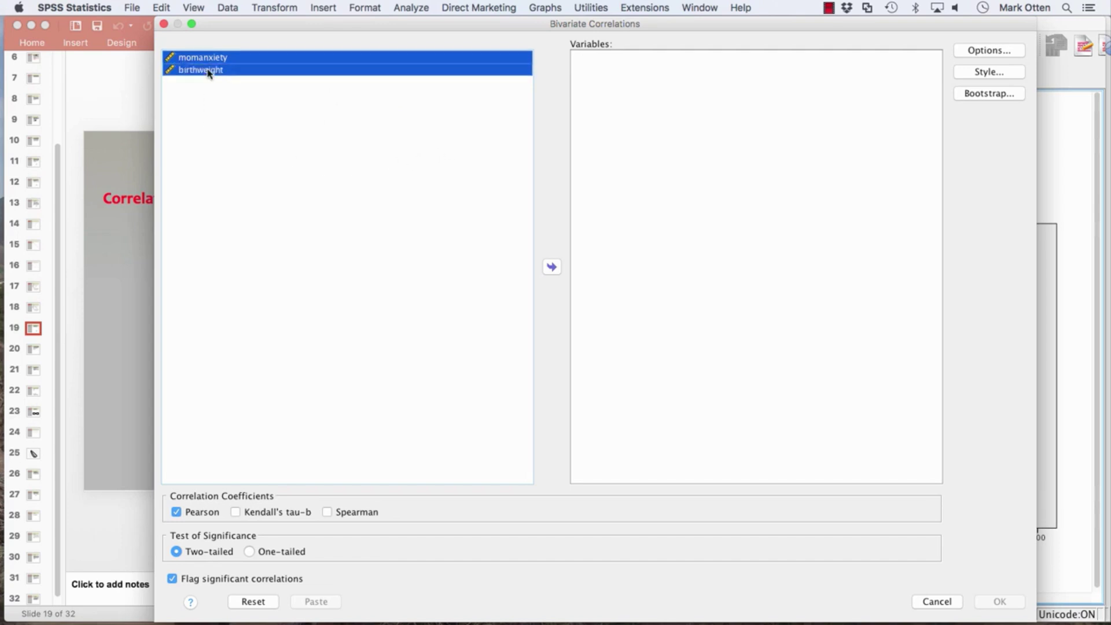
pyautogui.click(552, 267)
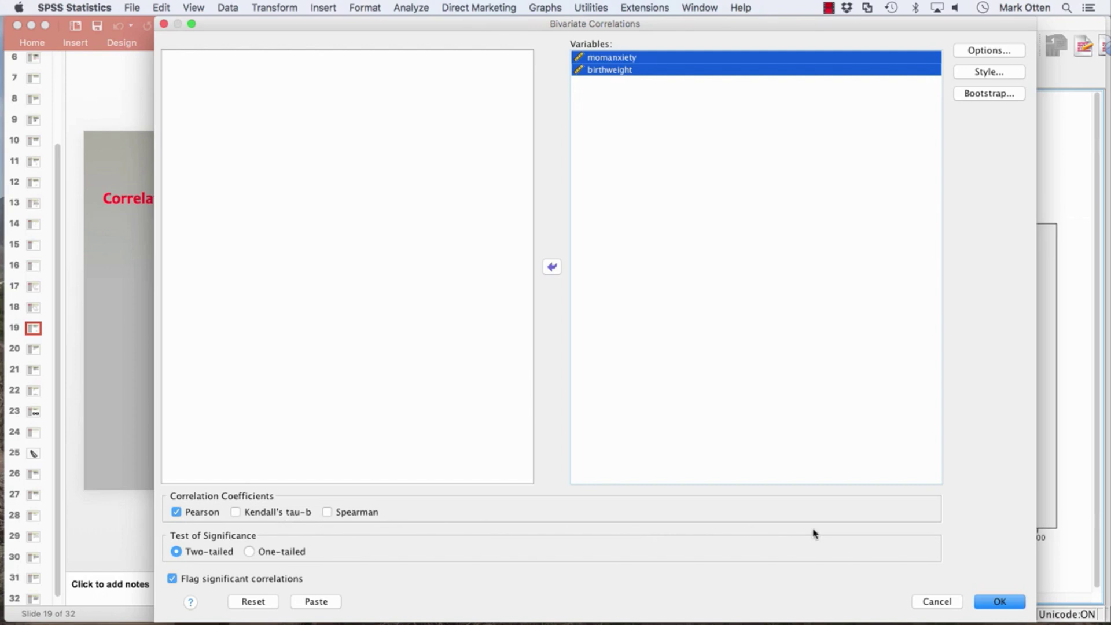
pyautogui.click(993, 604)
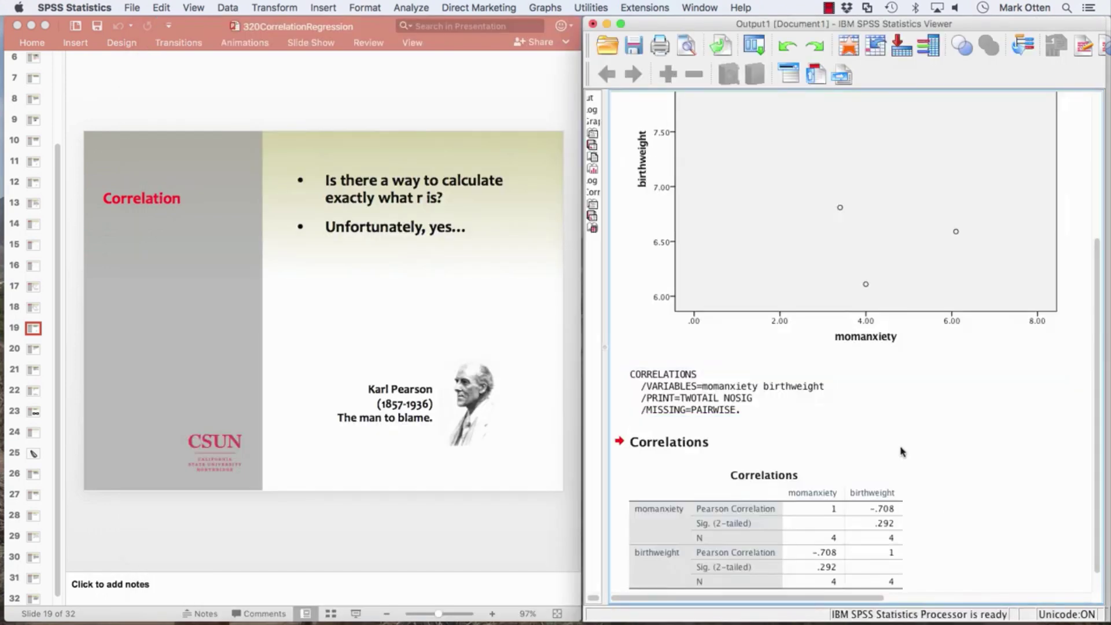
# Step: Widen the SPSS Viewer across the whole screen and bring the Correlations table into focus
pyautogui.moveTo(584, 301); pyautogui.dragTo(7, 270)
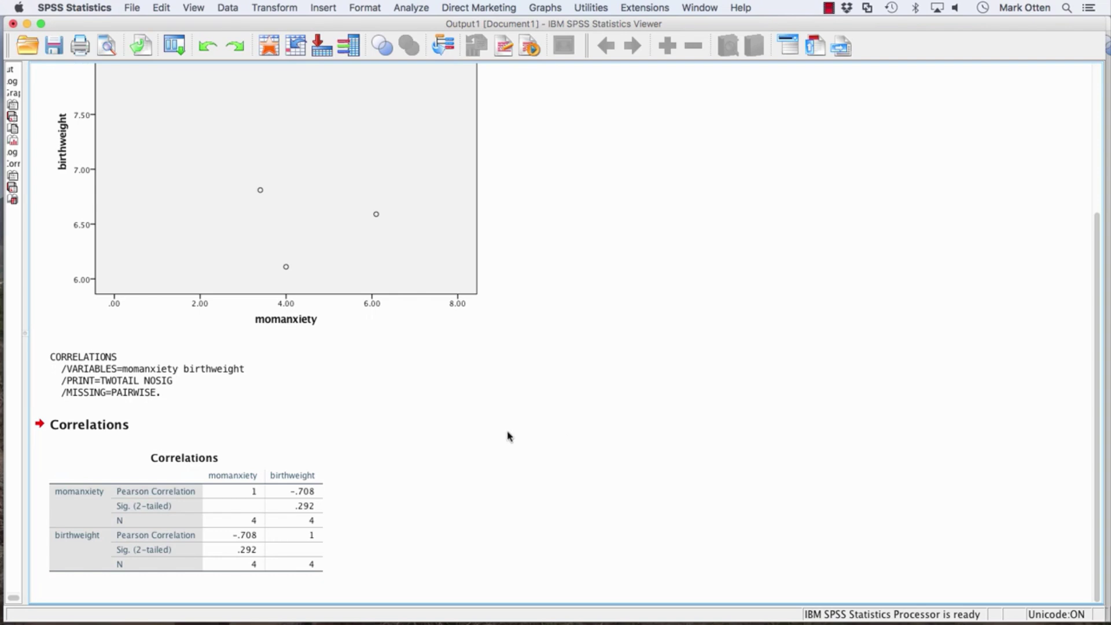
pyautogui.click(298, 507)
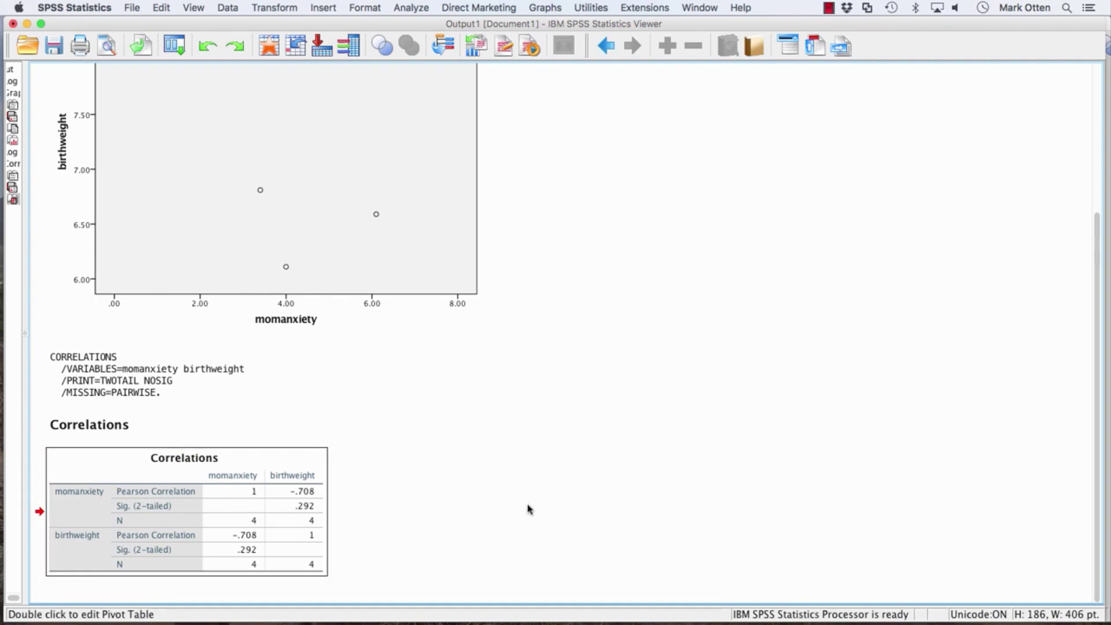
pyautogui.click(322, 499)
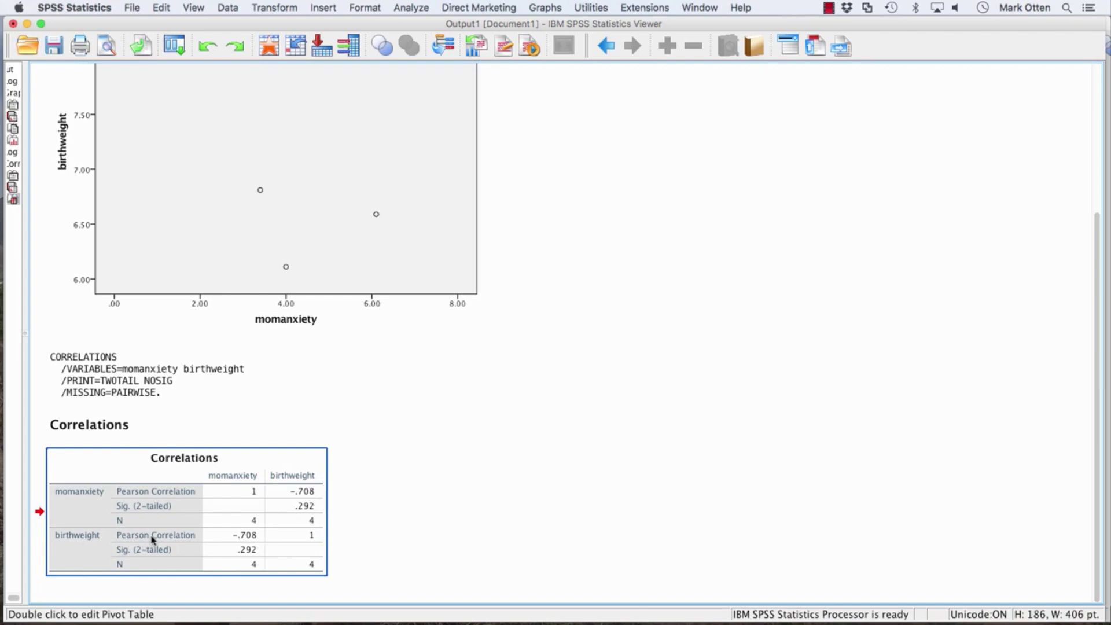
pyautogui.click(364, 500)
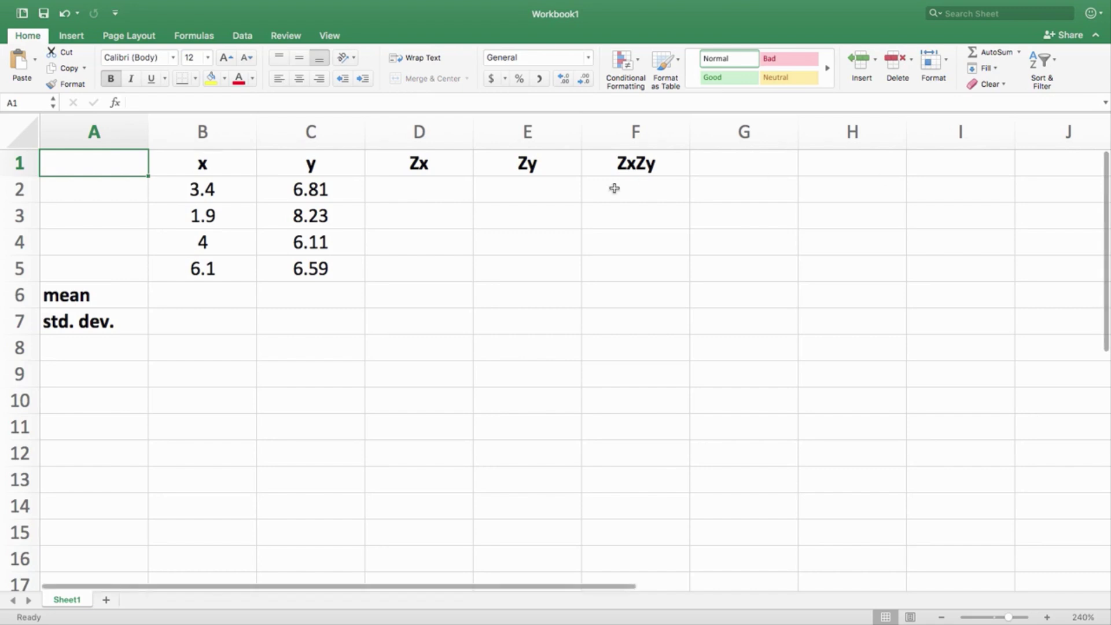
# Step: Enter =AVERAGE(B2:B5) in B6 to get the x mean of 3.85
pyautogui.moveTo(196, 163); pyautogui.dragTo(312, 270)
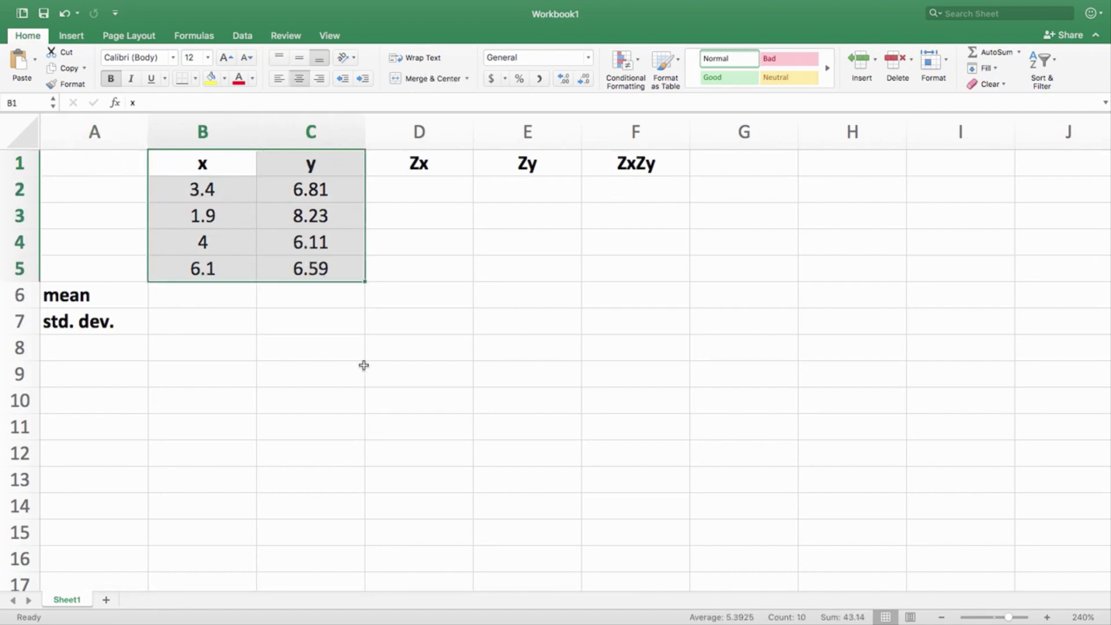
pyautogui.click(219, 296)
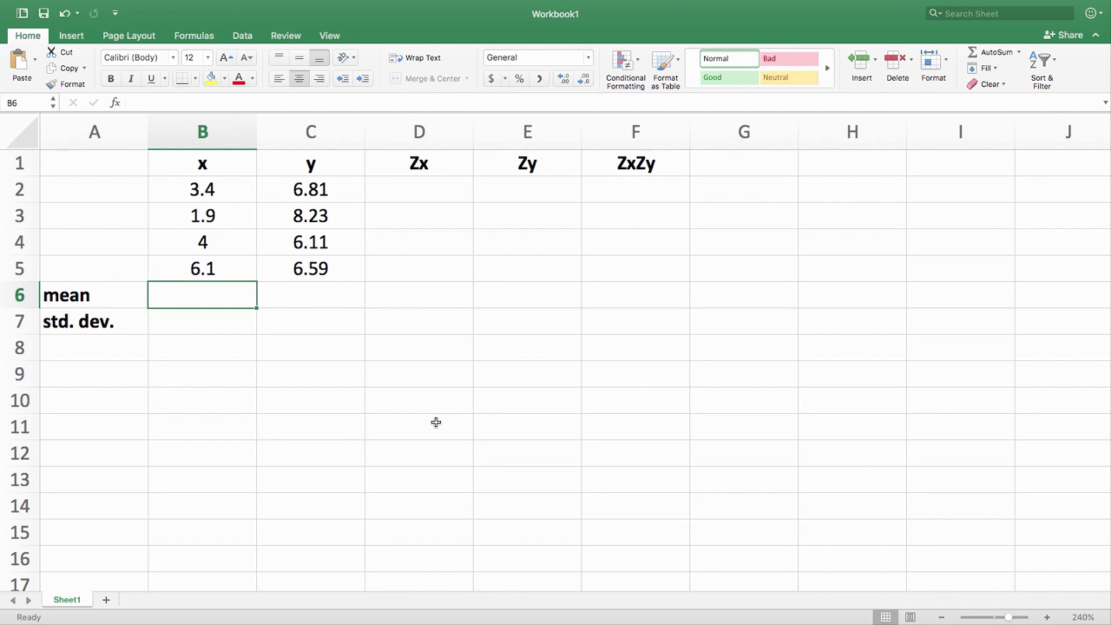
pyautogui.write('=av')
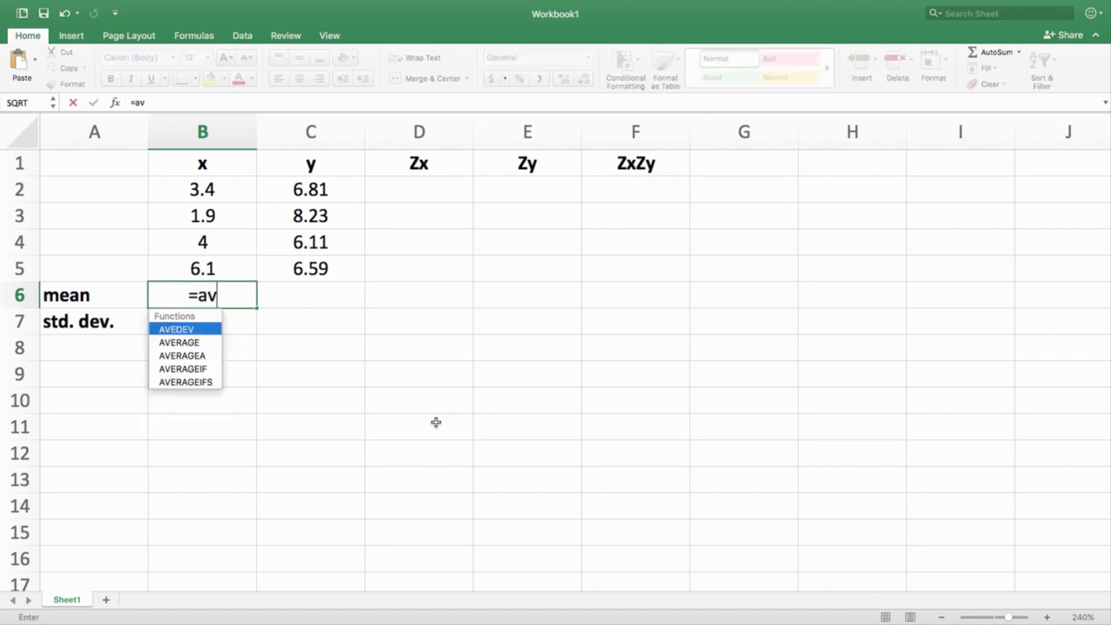
pyautogui.write('erage(')
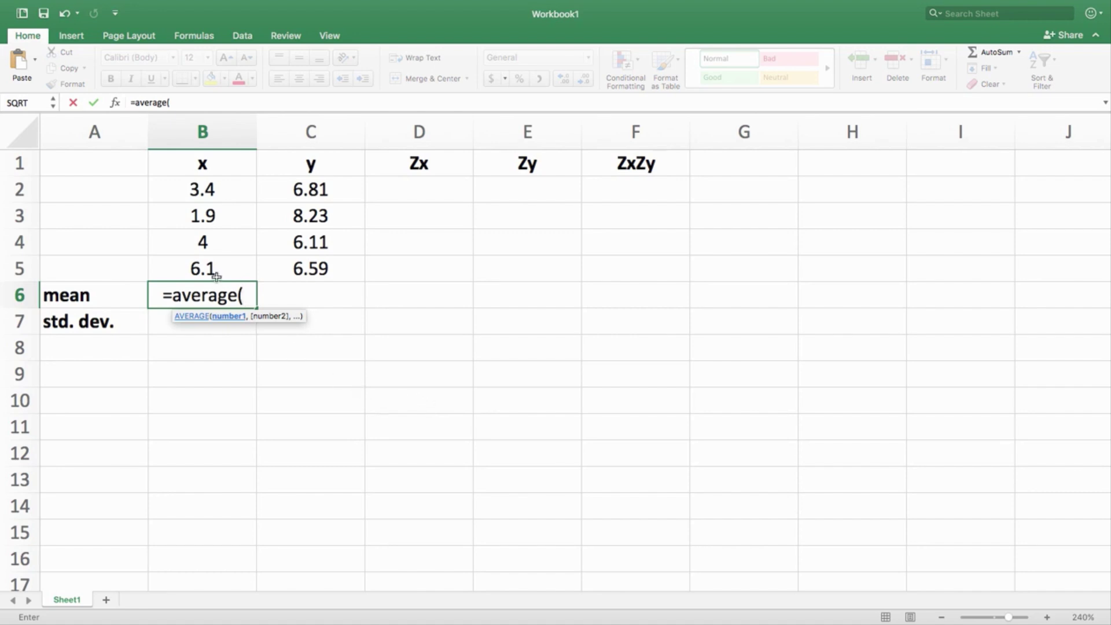
pyautogui.moveTo(216, 277); pyautogui.dragTo(213, 191)
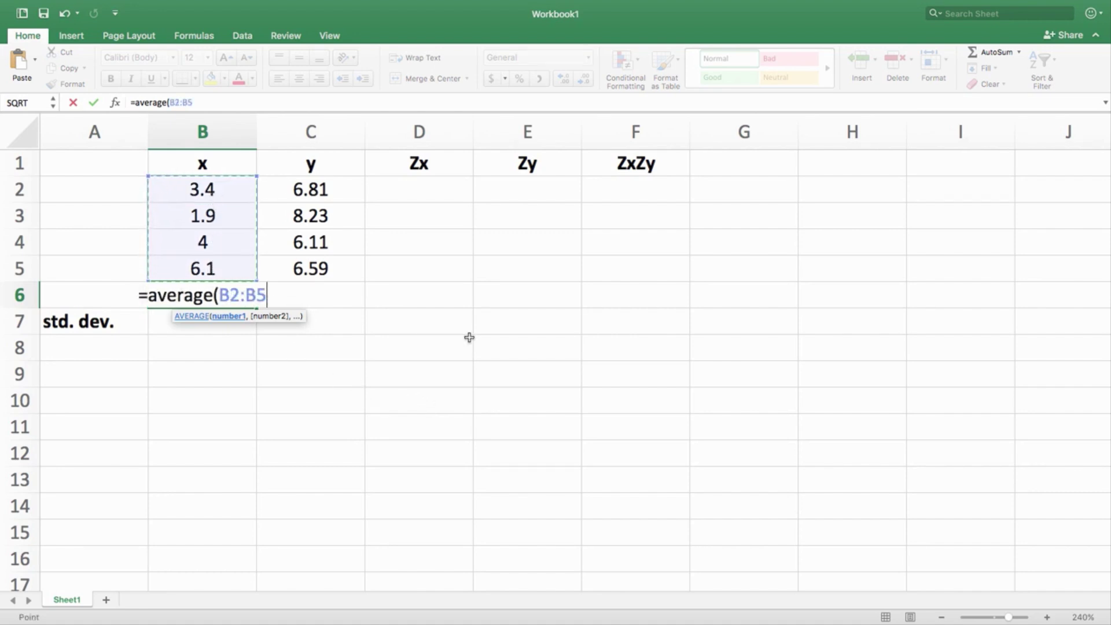
pyautogui.write(')')
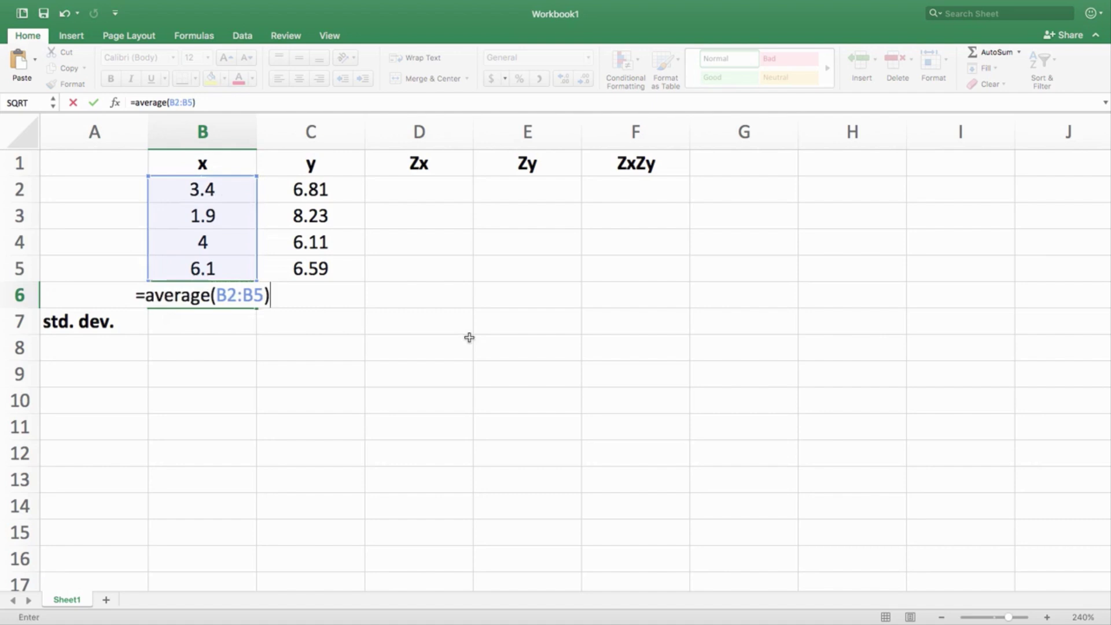
pyautogui.press('Return')
# Step: Copy the mean formula into C6 so it averages C2:C5, giving 6.935
pyautogui.press('Up')
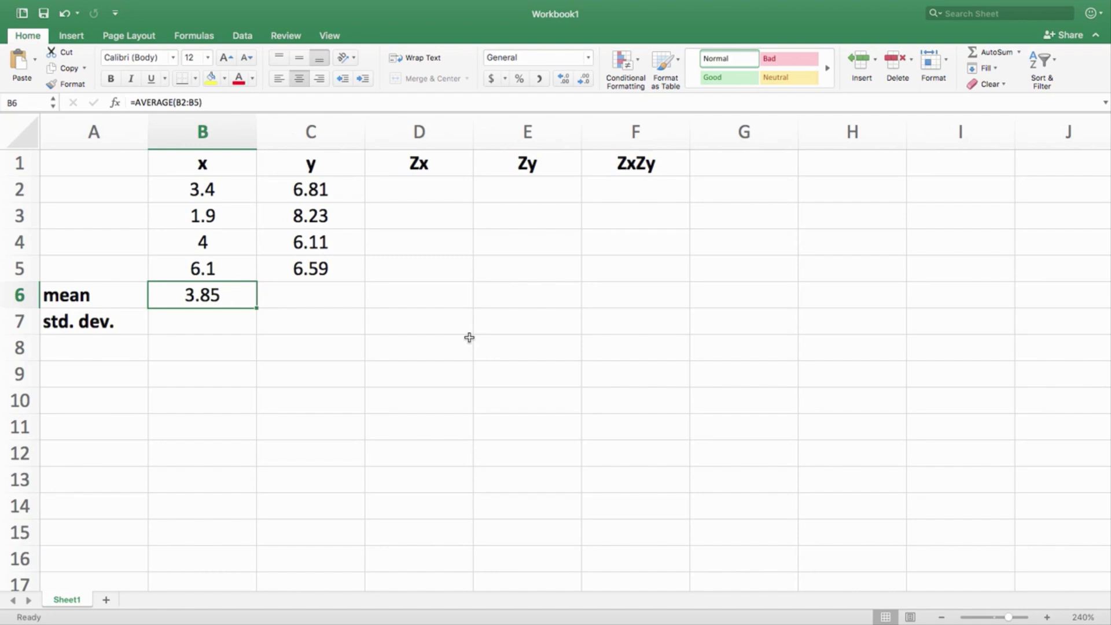
pyautogui.press('cmd+c')
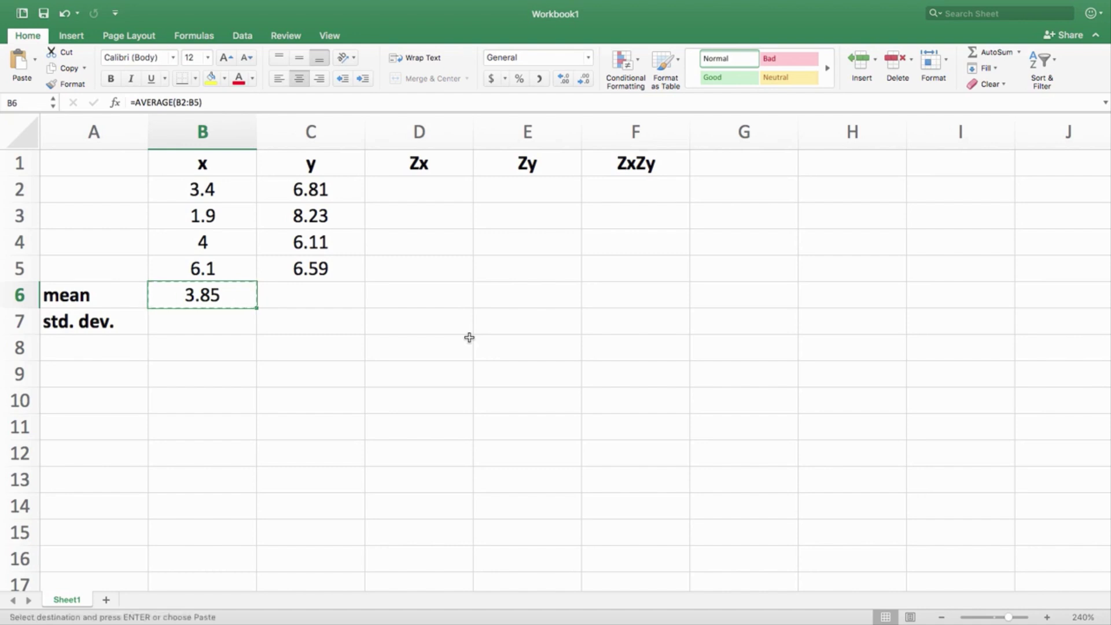
pyautogui.press('Right')
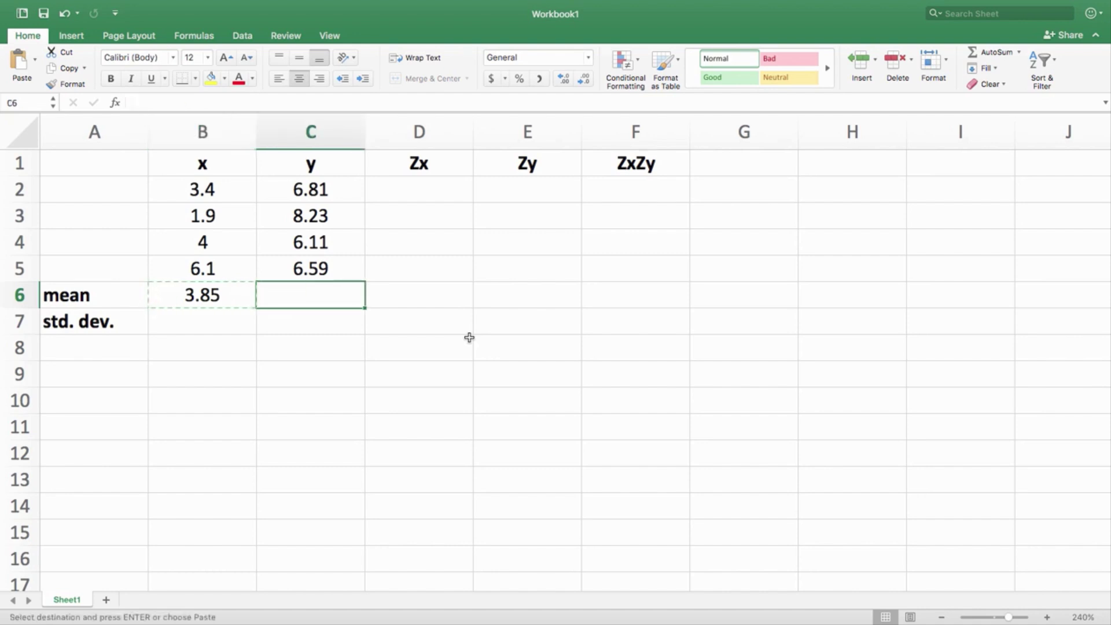
pyautogui.press('cmd+v')
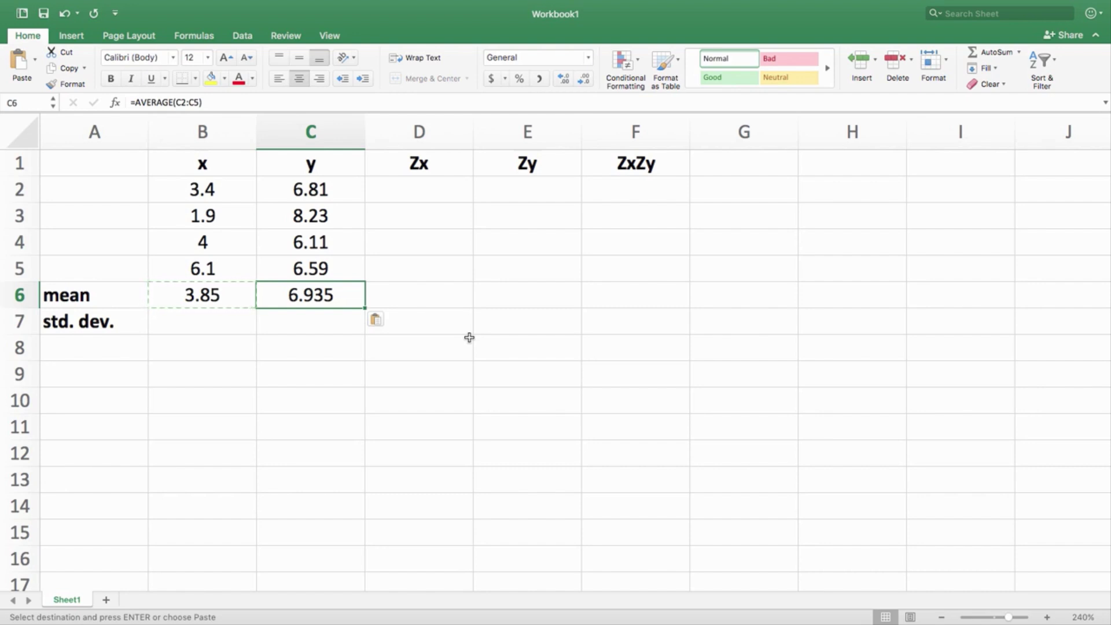
pyautogui.doubleClick(325, 295)
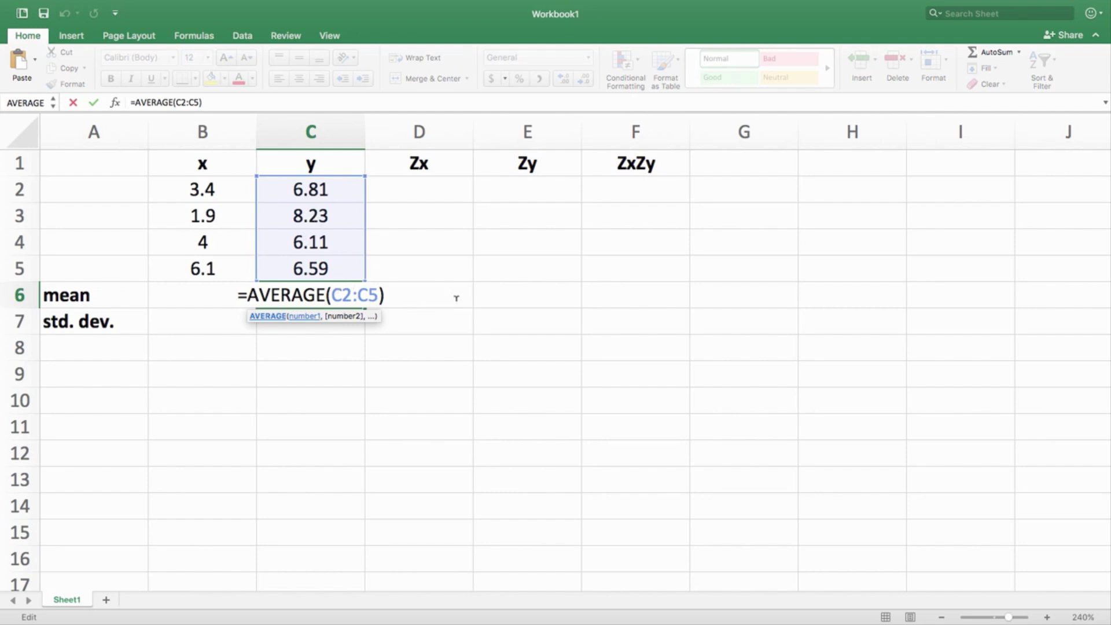
pyautogui.press('Return')
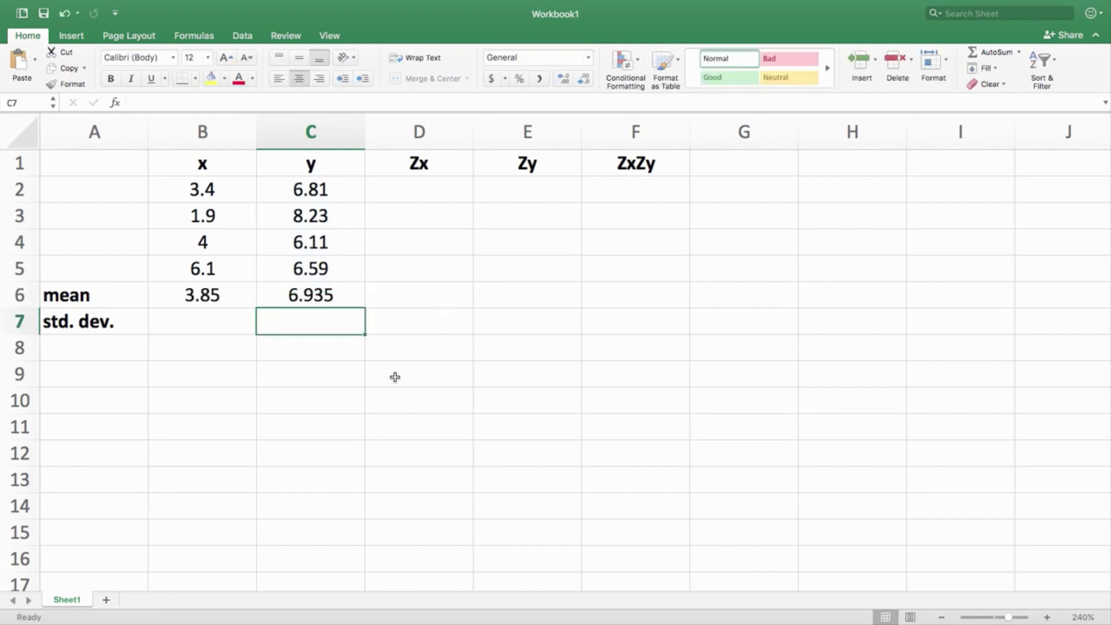
# Step: Enter =STDEV(B2:B5) in B7, giving the x standard deviation 1.7406895
pyautogui.click(219, 328)
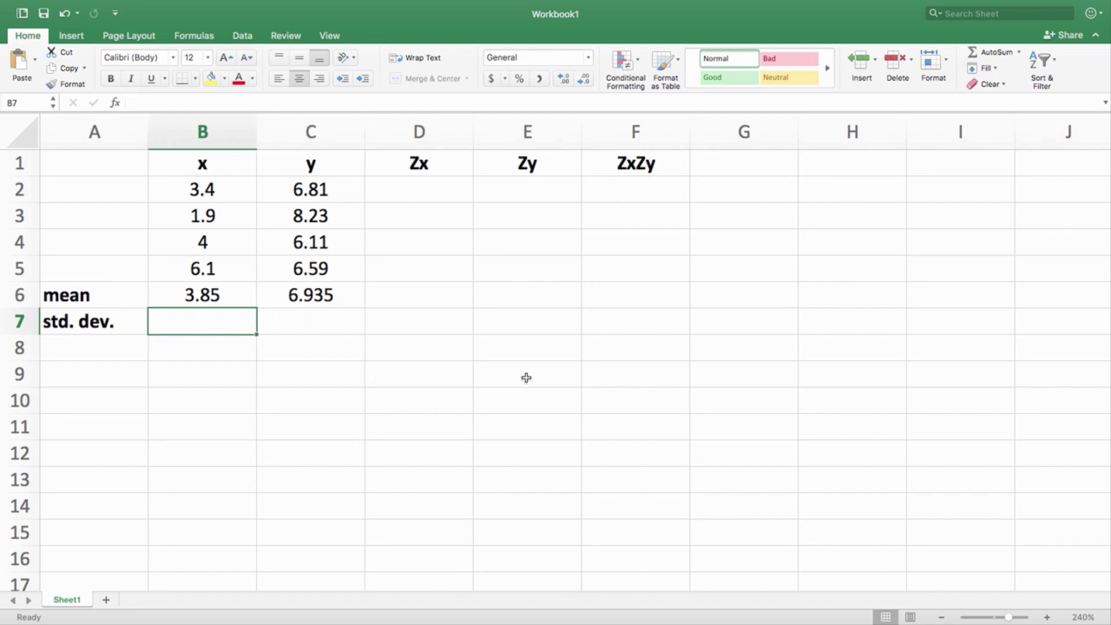
pyautogui.write('=')
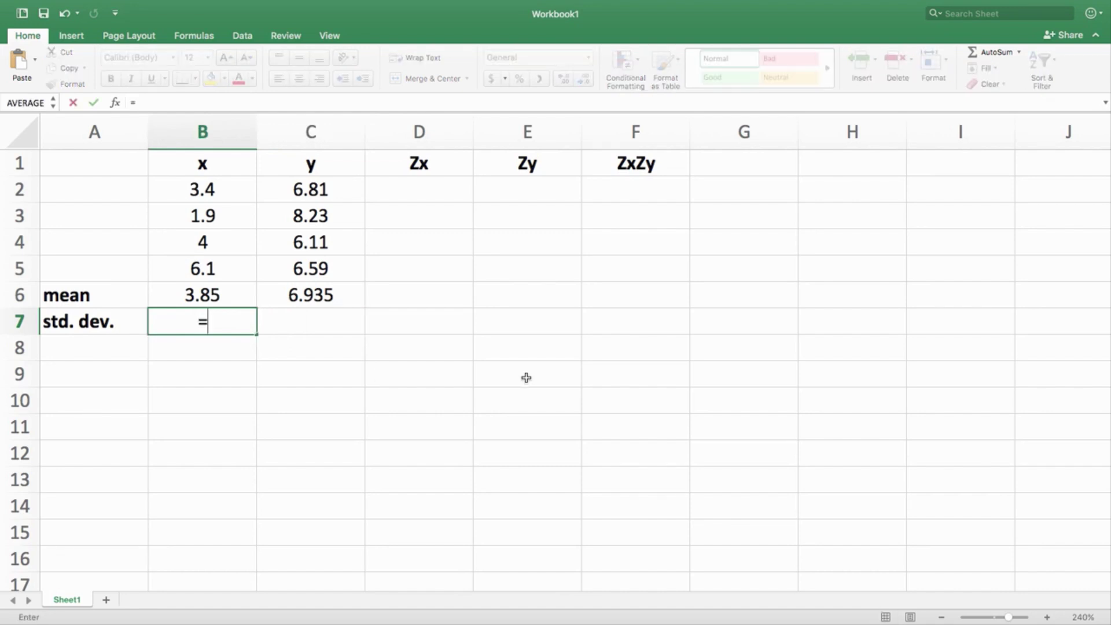
pyautogui.write('stdev(')
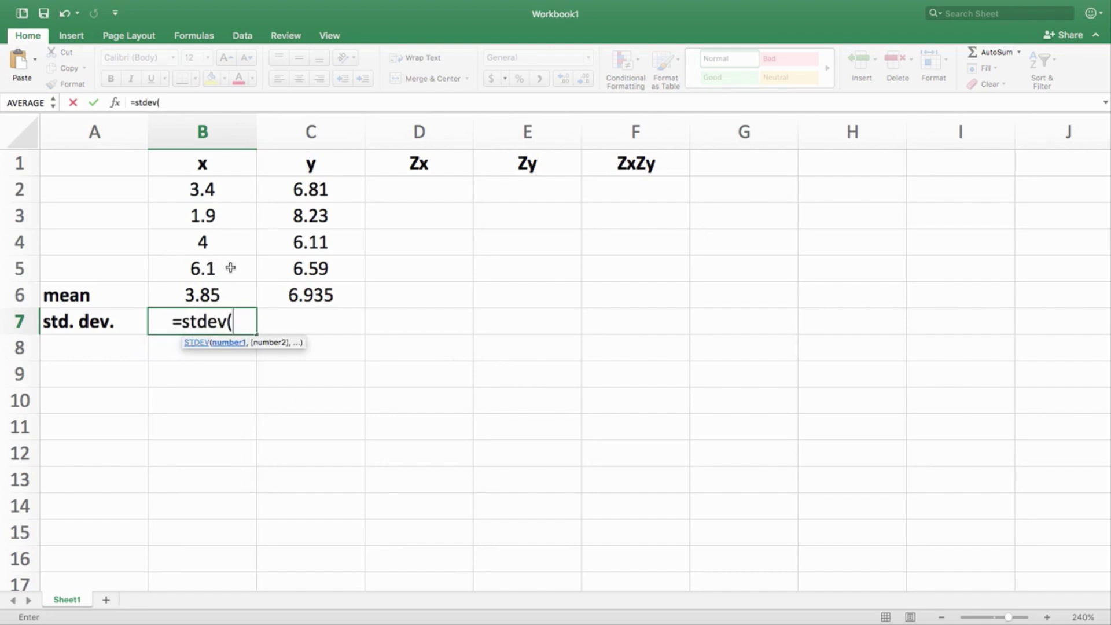
pyautogui.moveTo(226, 268); pyautogui.dragTo(219, 194)
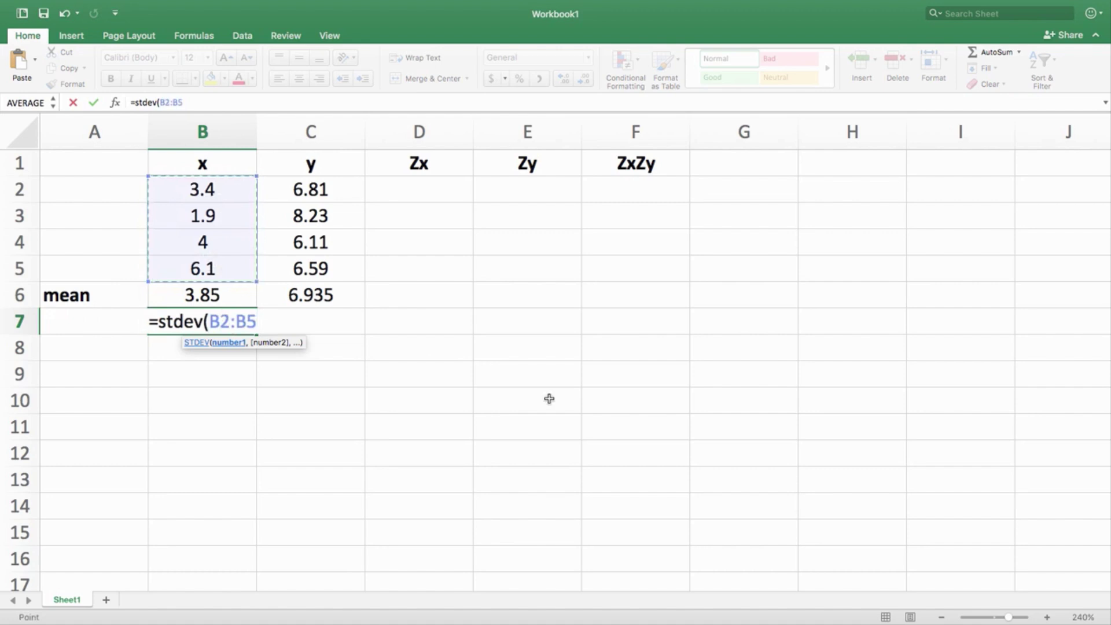
pyautogui.write(')')
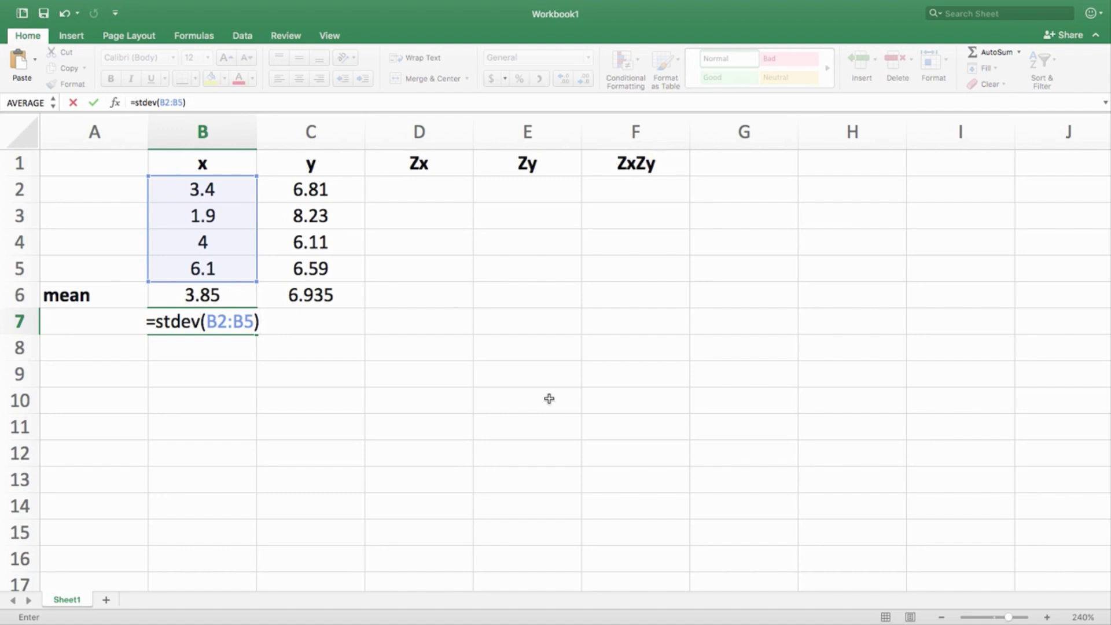
pyautogui.press('Return')
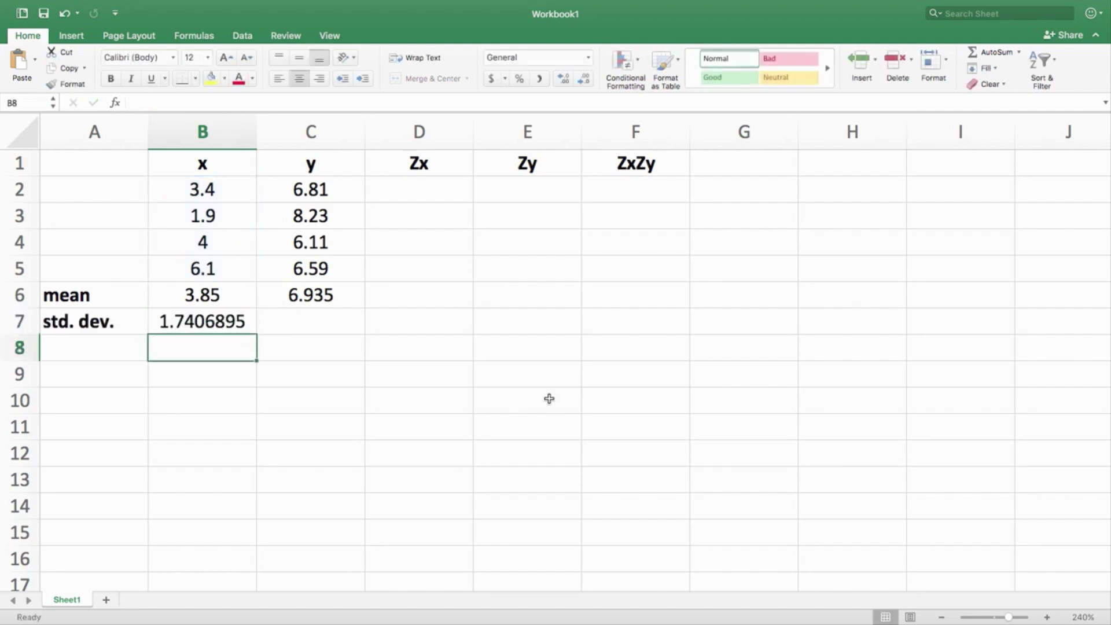
pyautogui.press('Up')
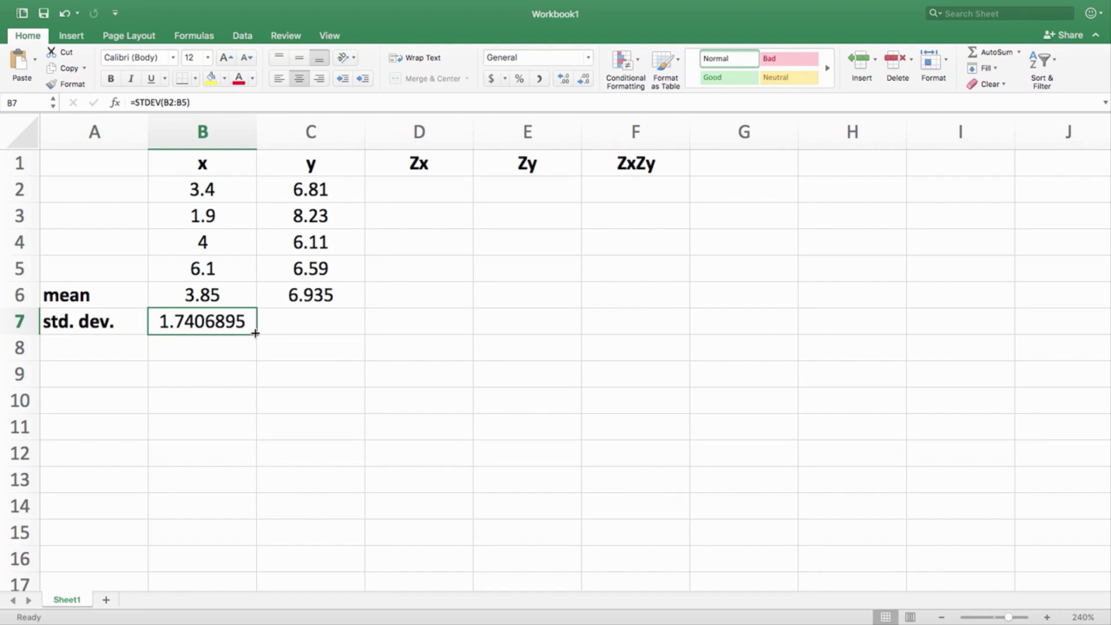
# Step: Fill B7's standard deviation formula right into C7, giving 0.911464
pyautogui.moveTo(256, 334); pyautogui.dragTo(342, 334)
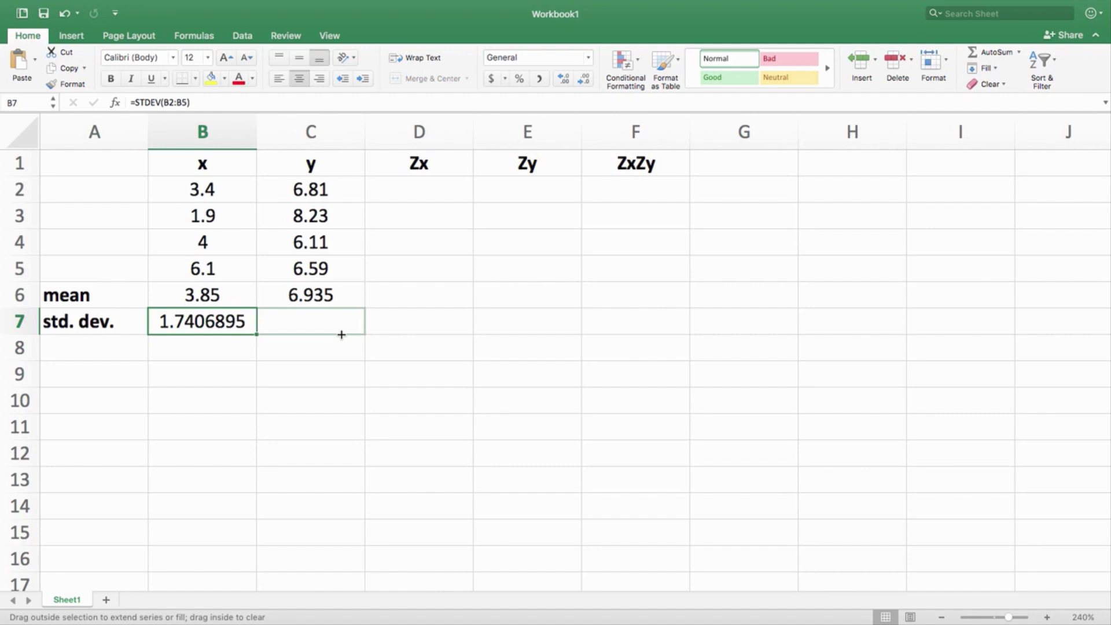
pyautogui.moveTo(342, 334); pyautogui.dragTo(342, 334)
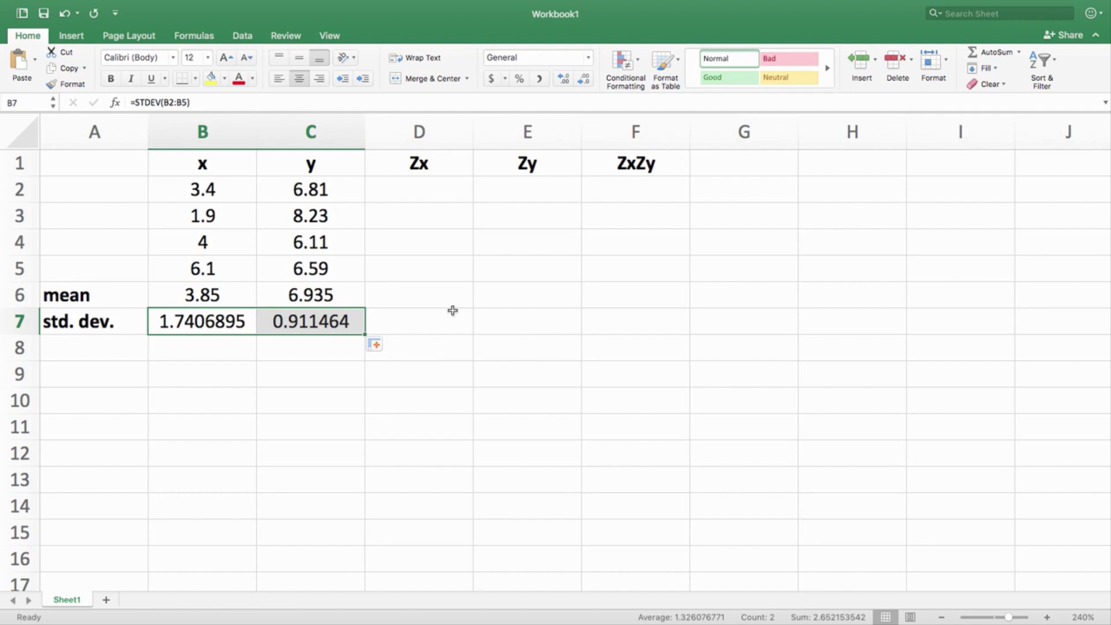
pyautogui.click(427, 195)
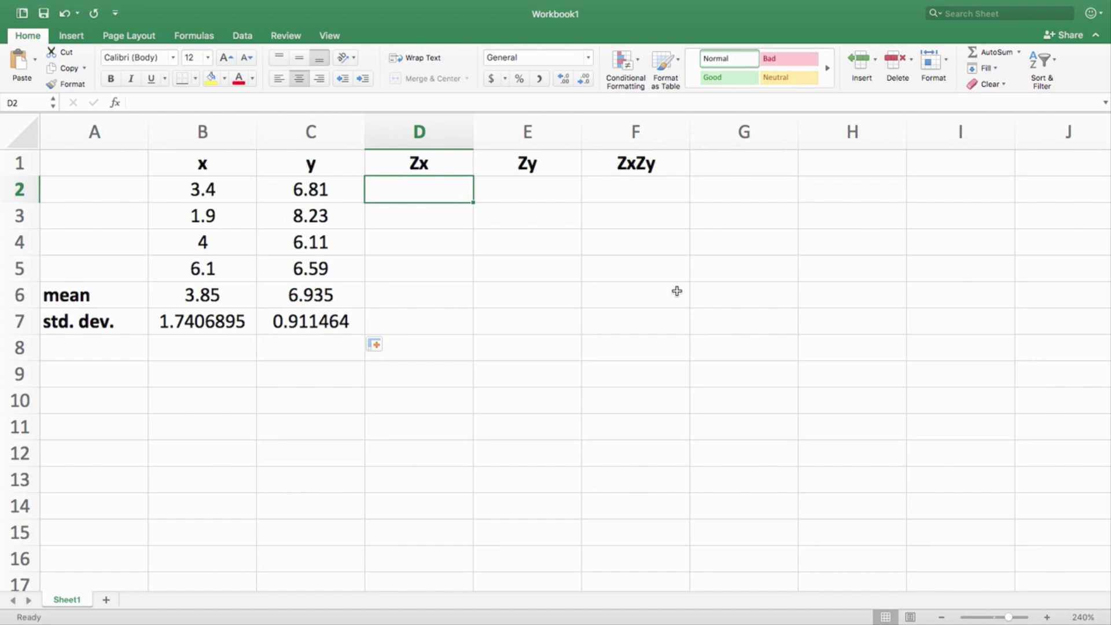
# Step: Enter =(B2-3.85)/1.7406895 in D2 for the first Zx of -0.2585182
pyautogui.write('=')
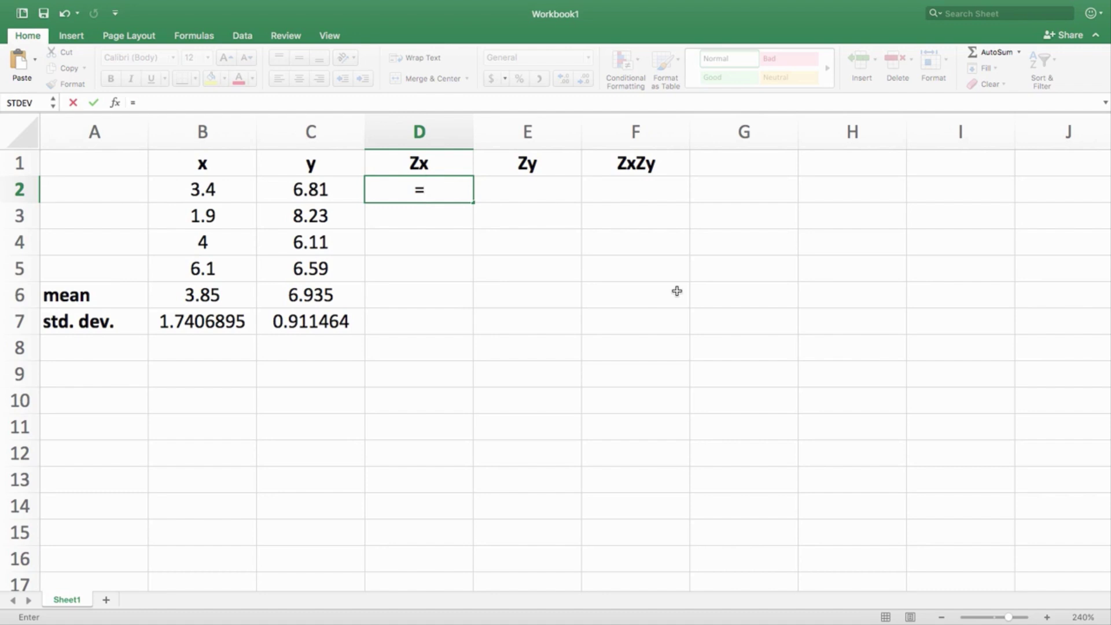
pyautogui.write('(')
pyautogui.click(211, 189)
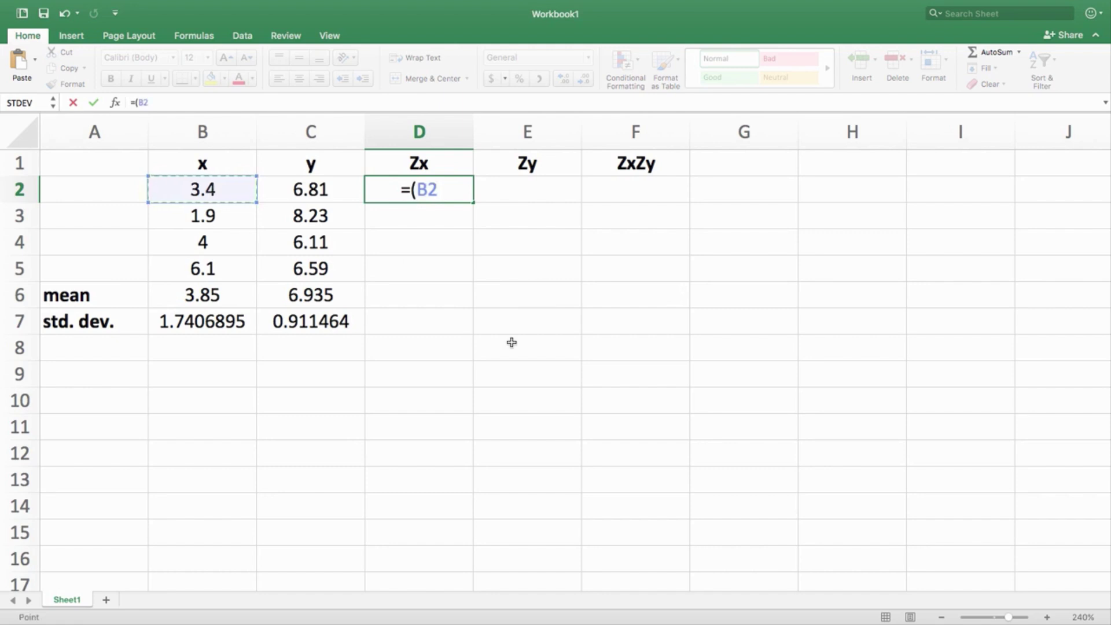
pyautogui.write('-')
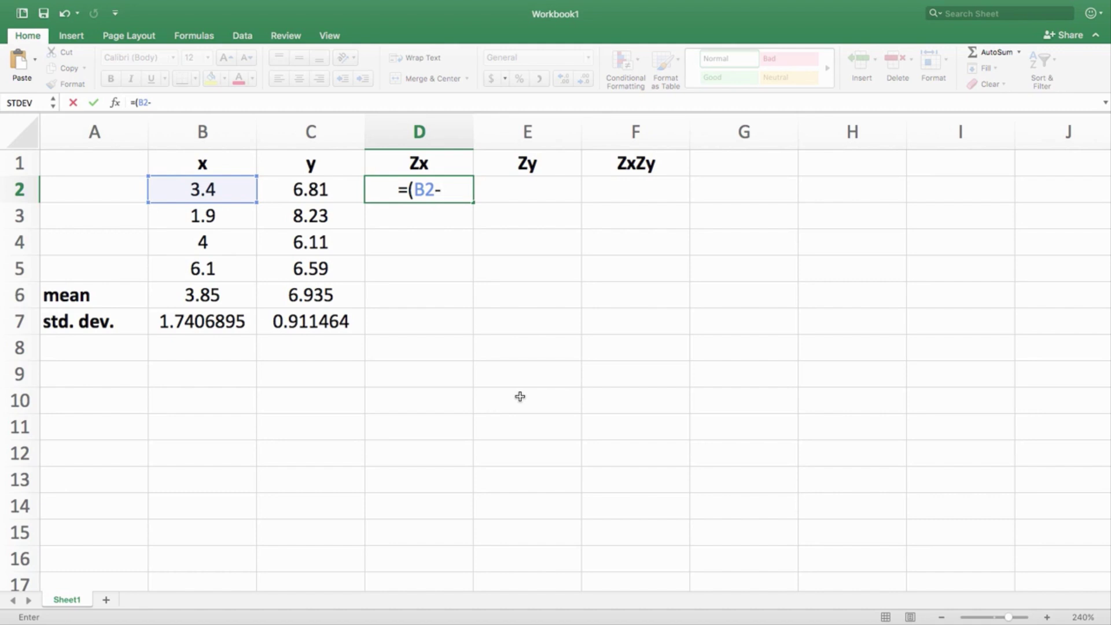
pyautogui.write('3.85')
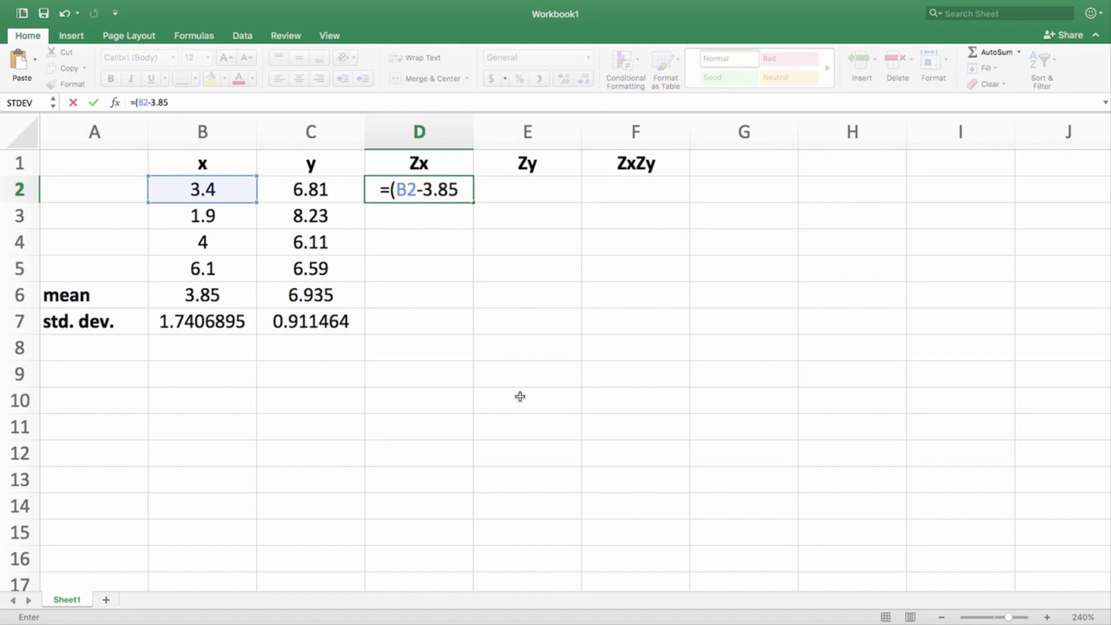
pyautogui.write(')')
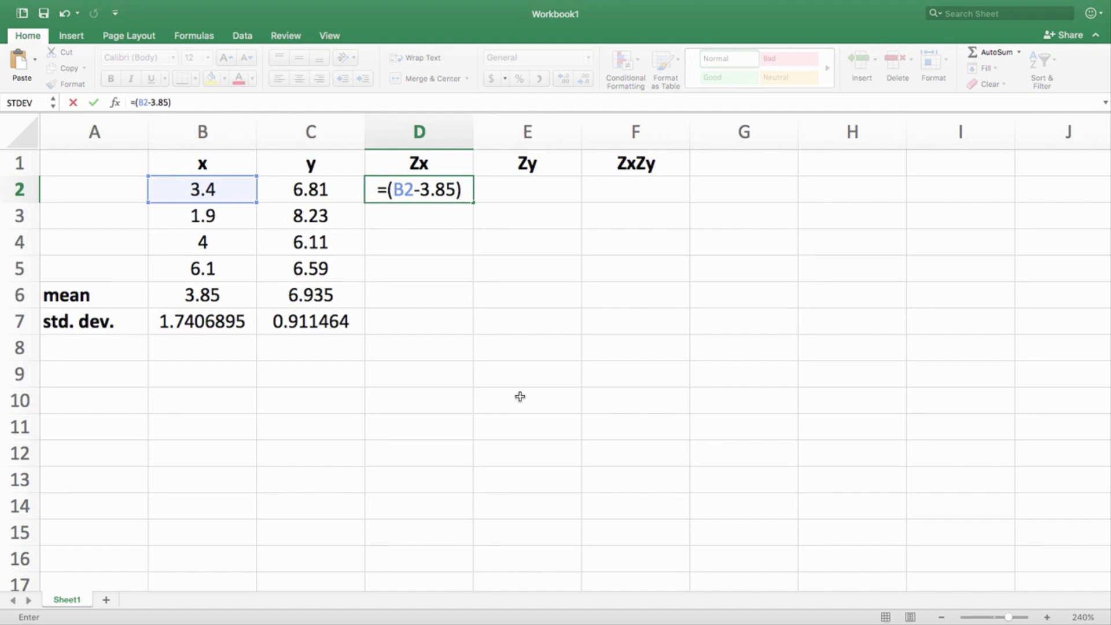
pyautogui.write('/')
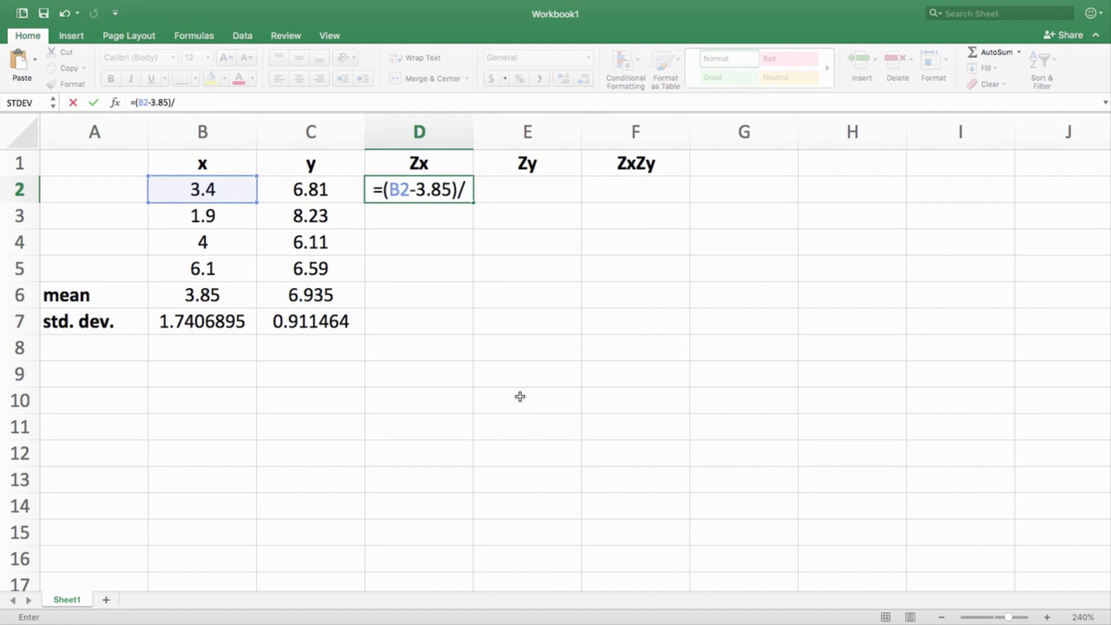
pyautogui.write('1.')
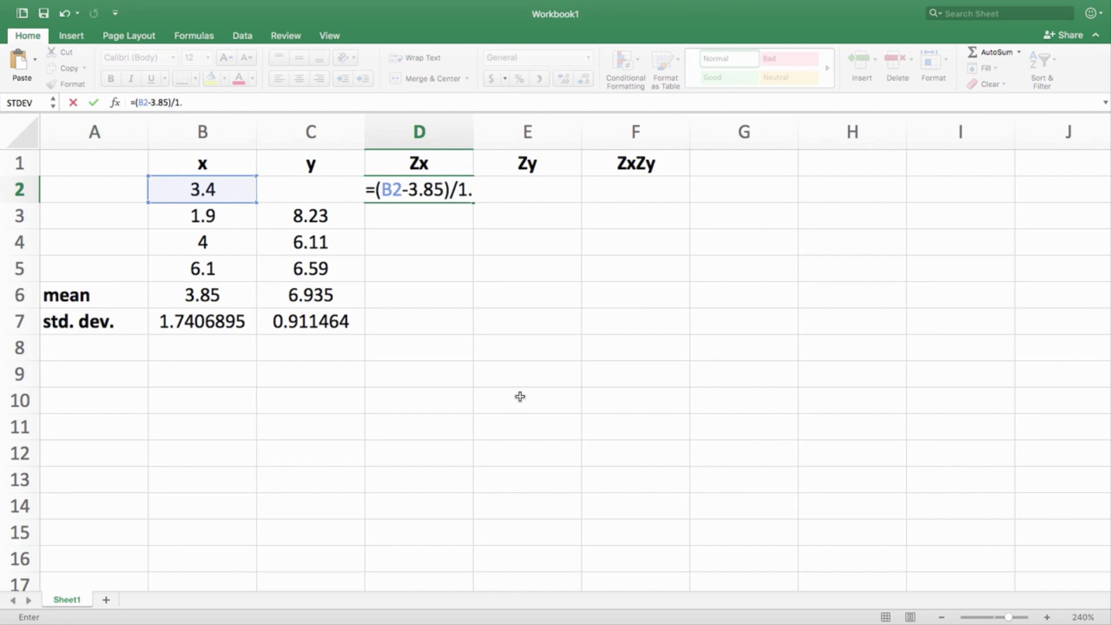
pyautogui.write('74')
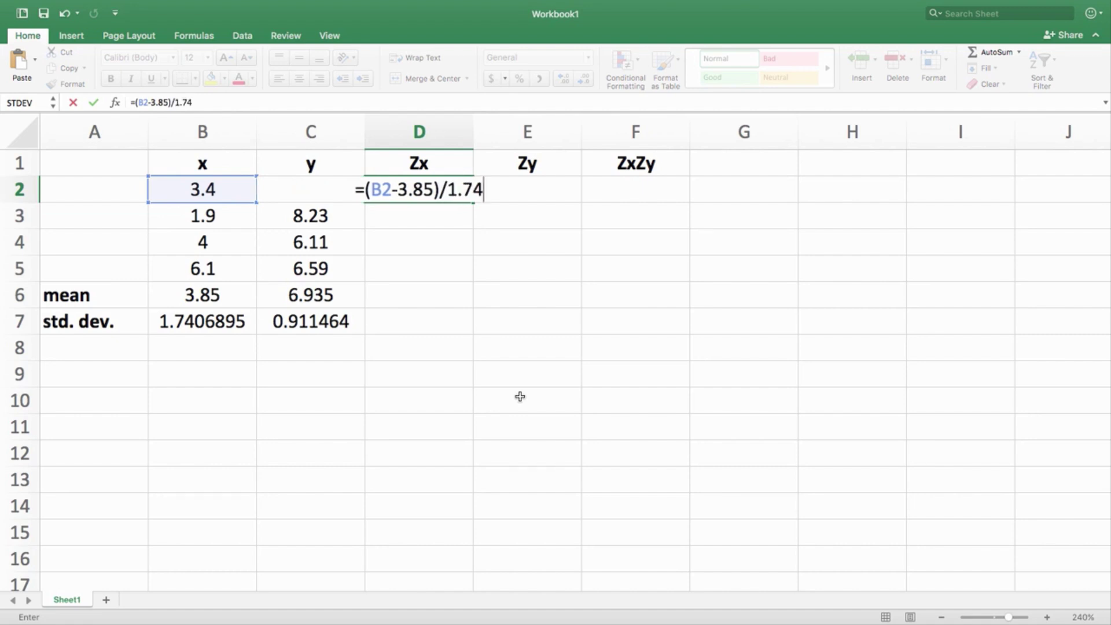
pyautogui.write('0')
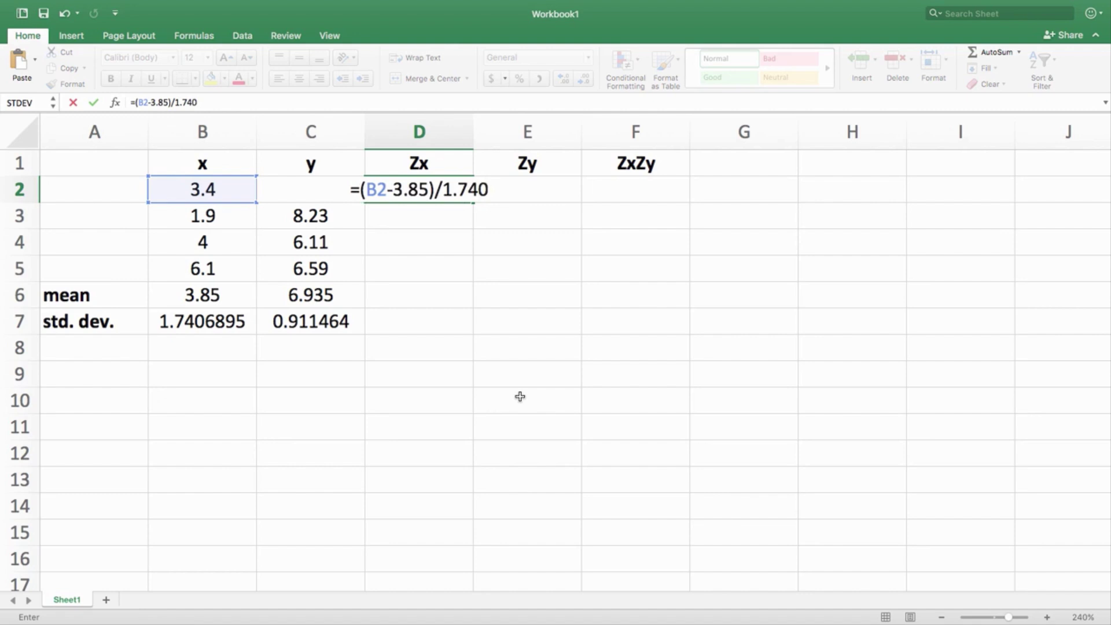
pyautogui.write('6895')
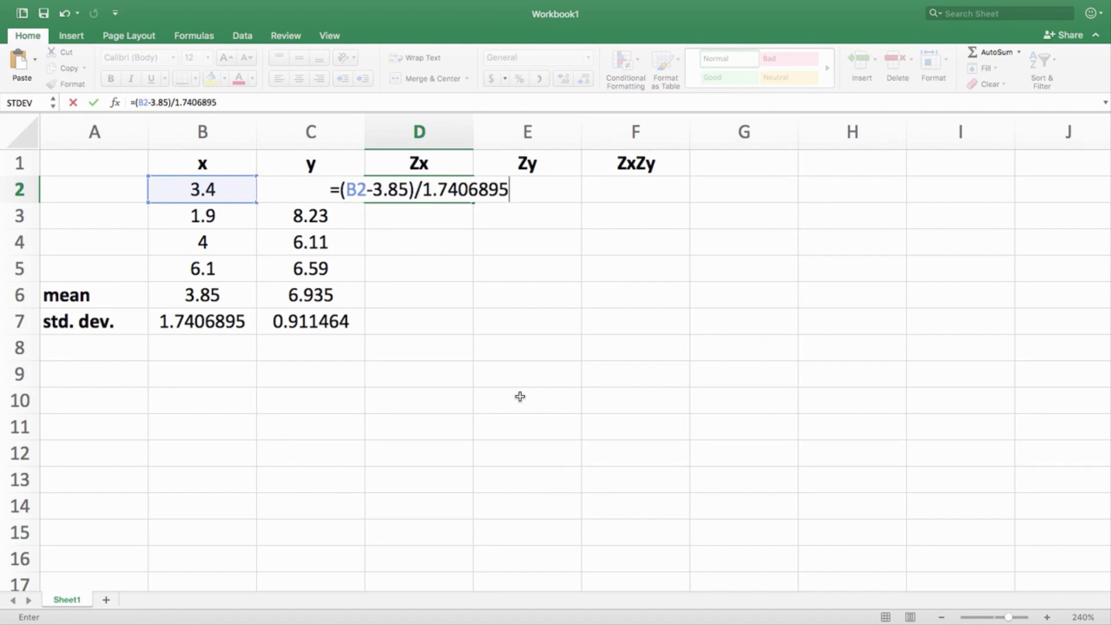
pyautogui.press('Return')
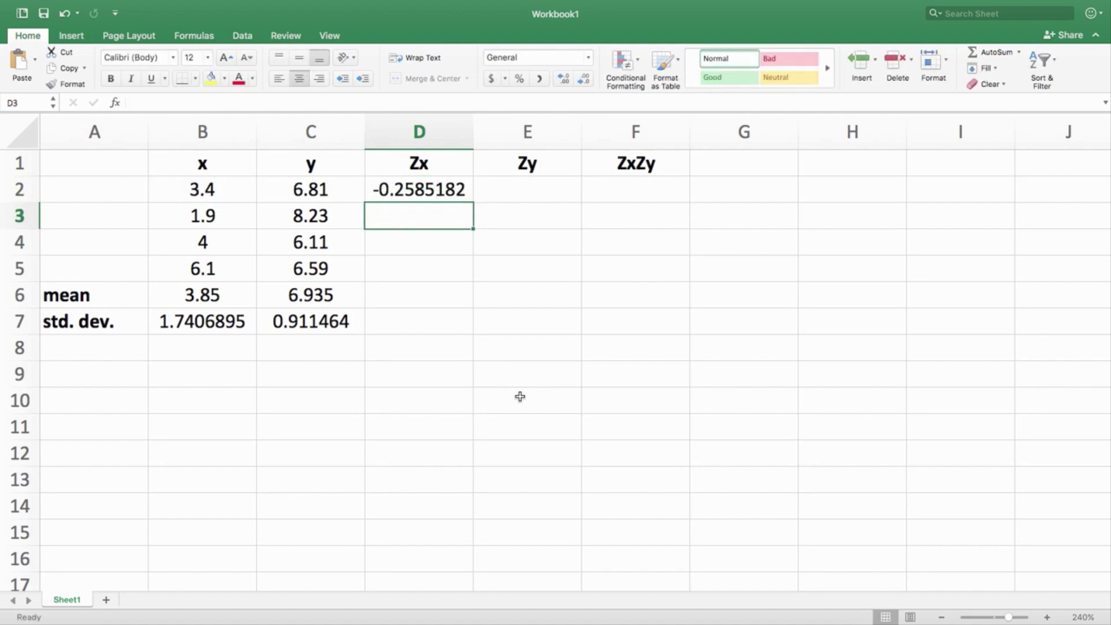
# Step: Fill the Zx formula from D2 down to D5 (-1.1202457, 0.0861727, 1.2925912)
pyautogui.press('Up')
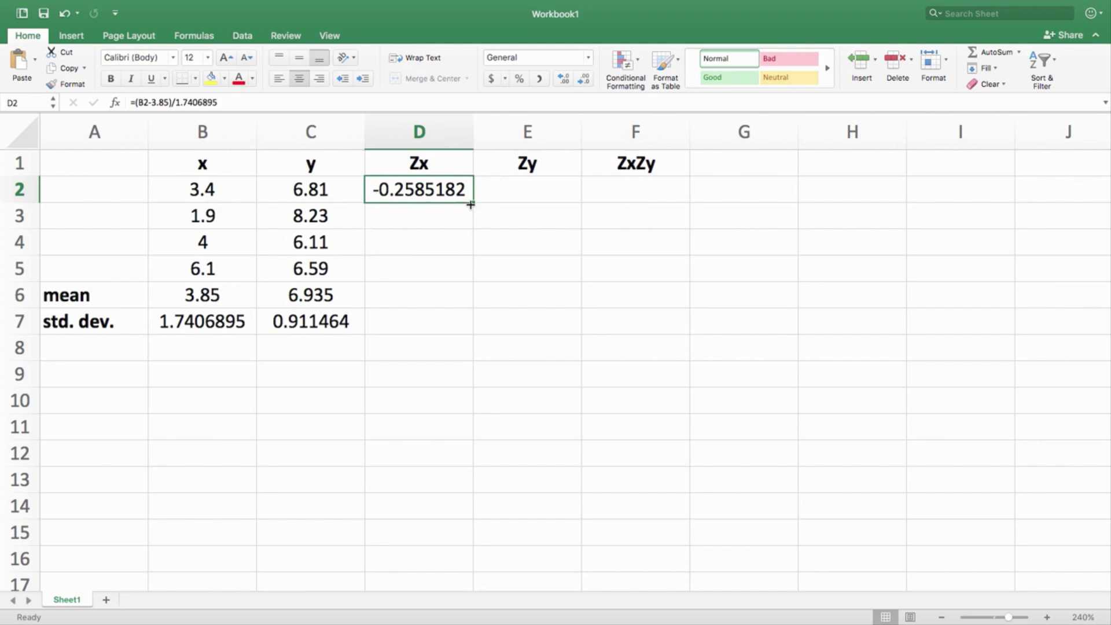
pyautogui.moveTo(473, 202)
pyautogui.mouseDown()
pyautogui.moveTo(471, 218)
pyautogui.moveTo(473, 202)
pyautogui.mouseUp()
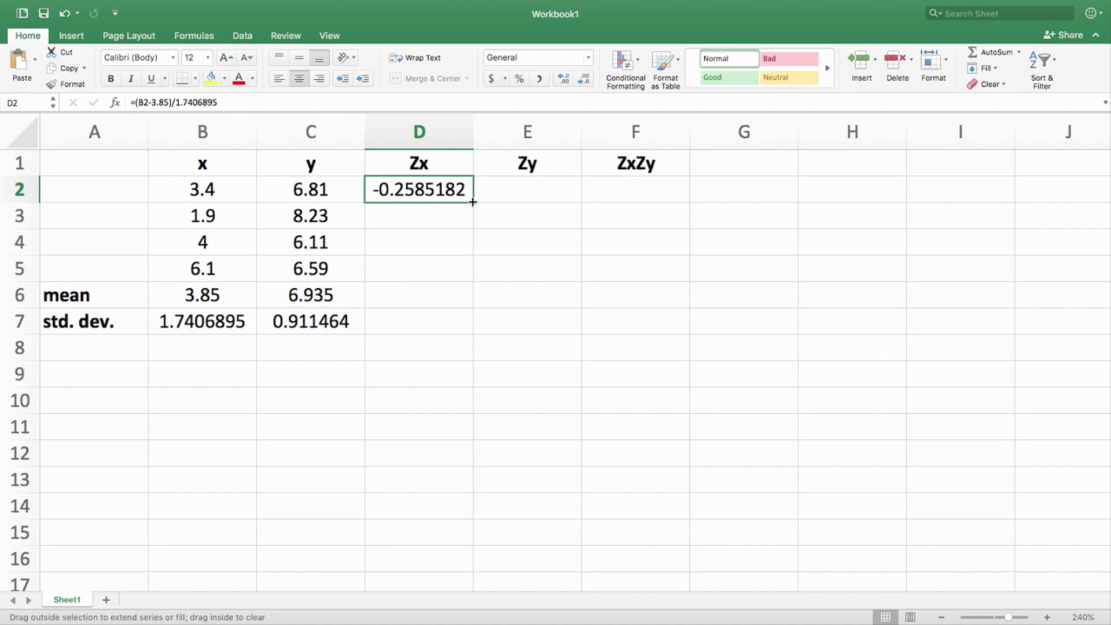
pyautogui.moveTo(473, 202); pyautogui.dragTo(470, 286)
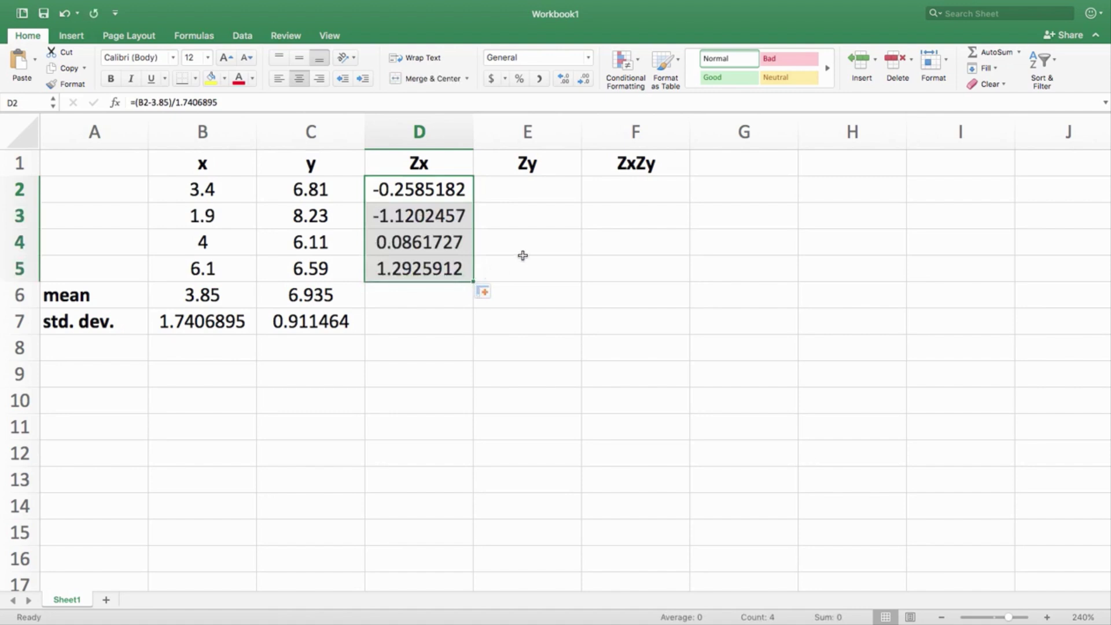
pyautogui.click(523, 193)
# Step: Enter =(C2-6.935)/.911464 in E2, giving a first Zy of -0.137142
pyautogui.write('=(')
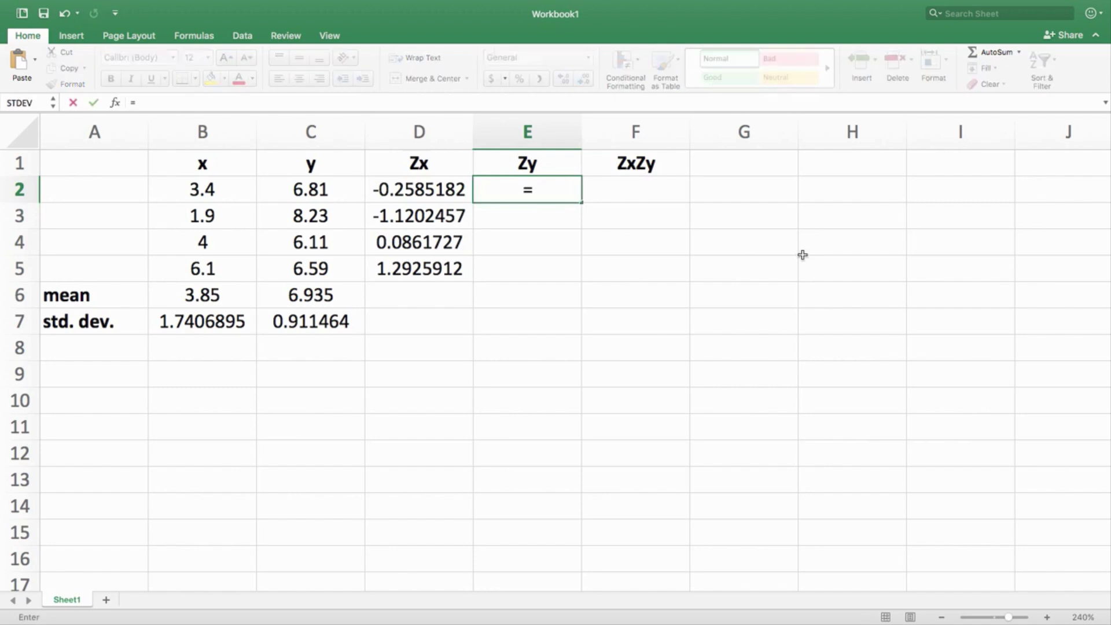
pyautogui.click(308, 191)
pyautogui.write('-')
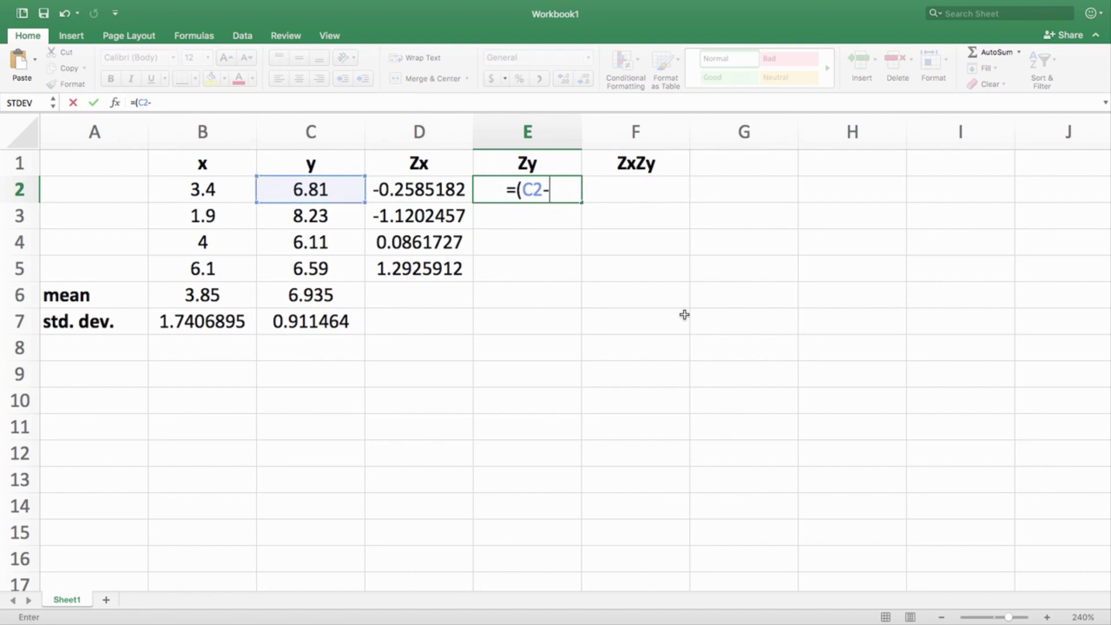
pyautogui.write('6.935)')
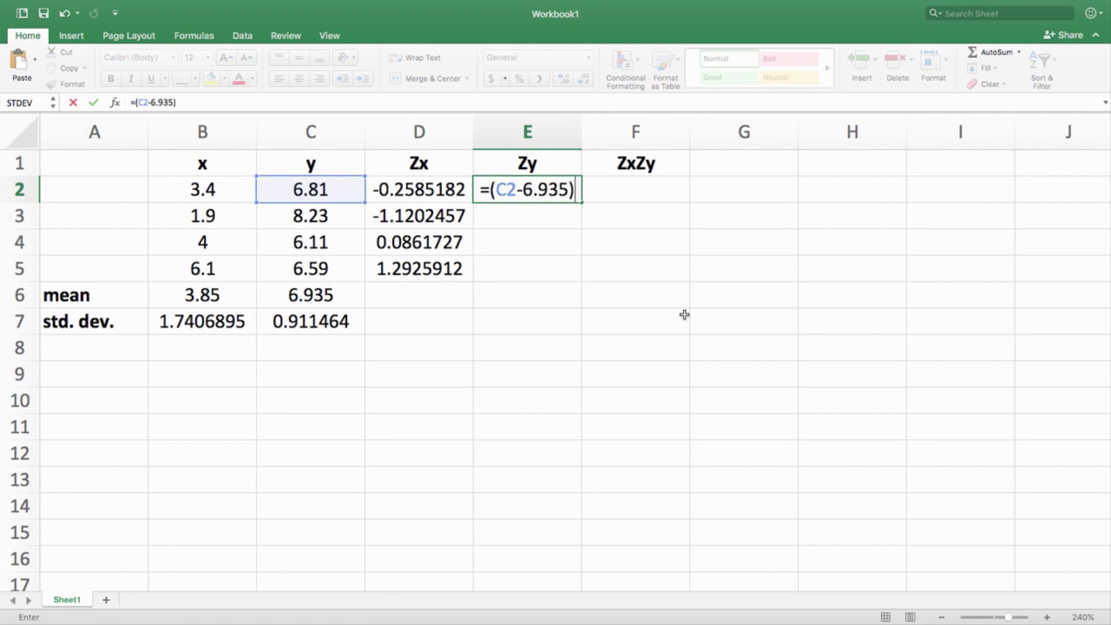
pyautogui.write('/')
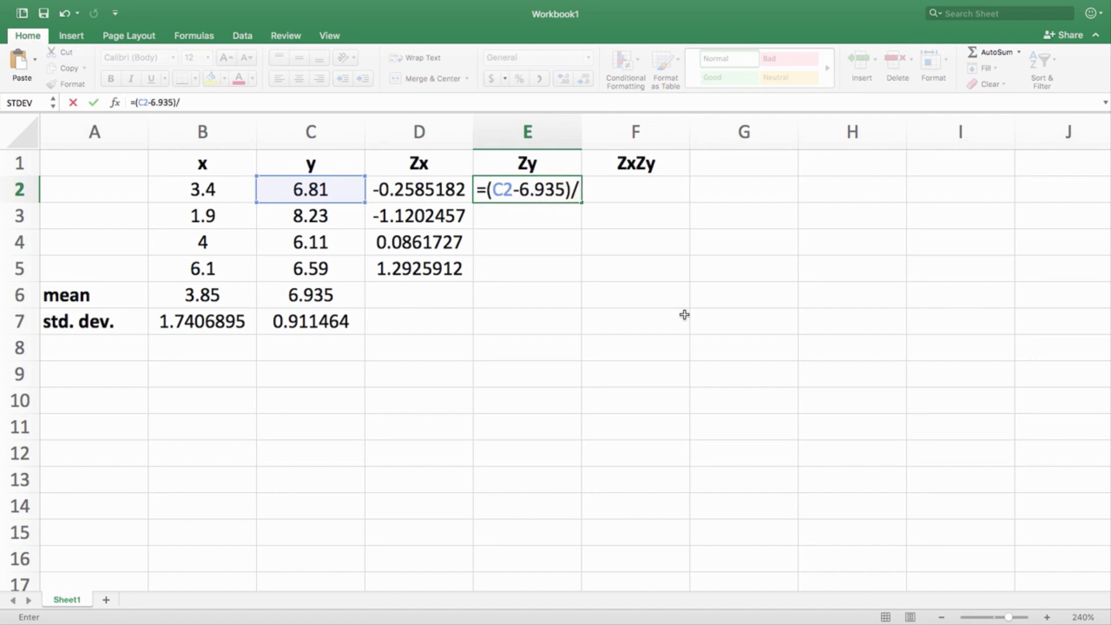
pyautogui.write('.9')
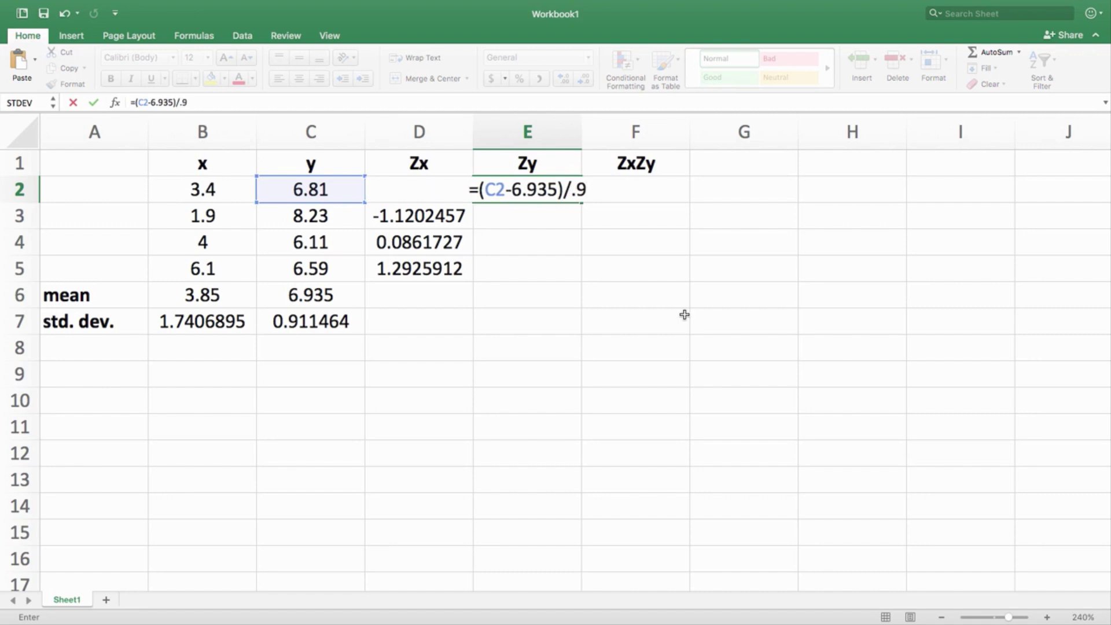
pyautogui.write('11464')
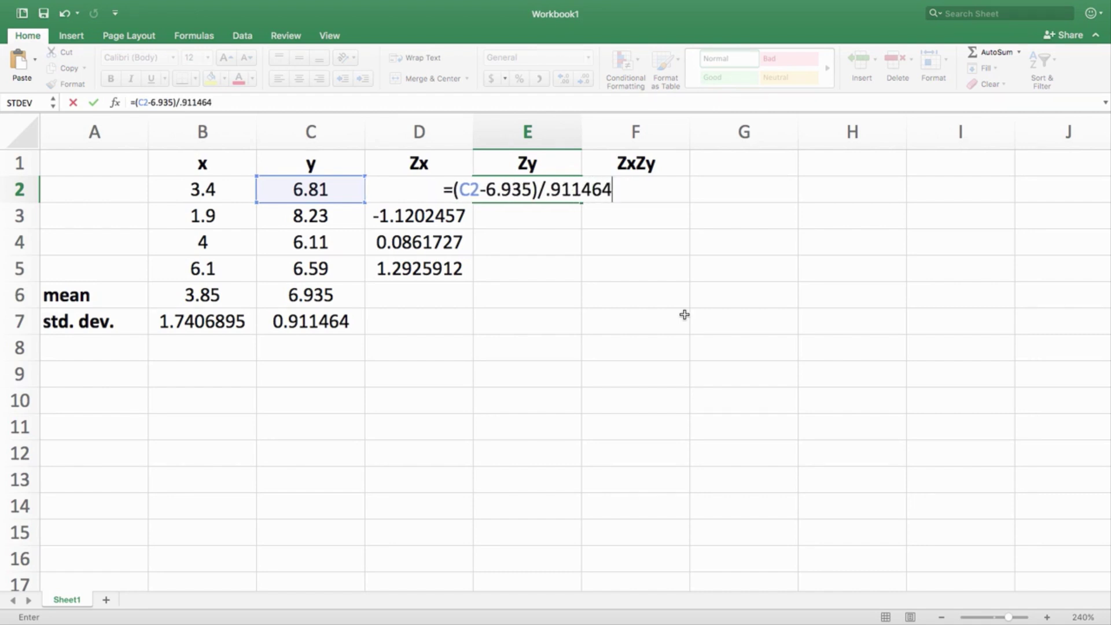
pyautogui.press('Return')
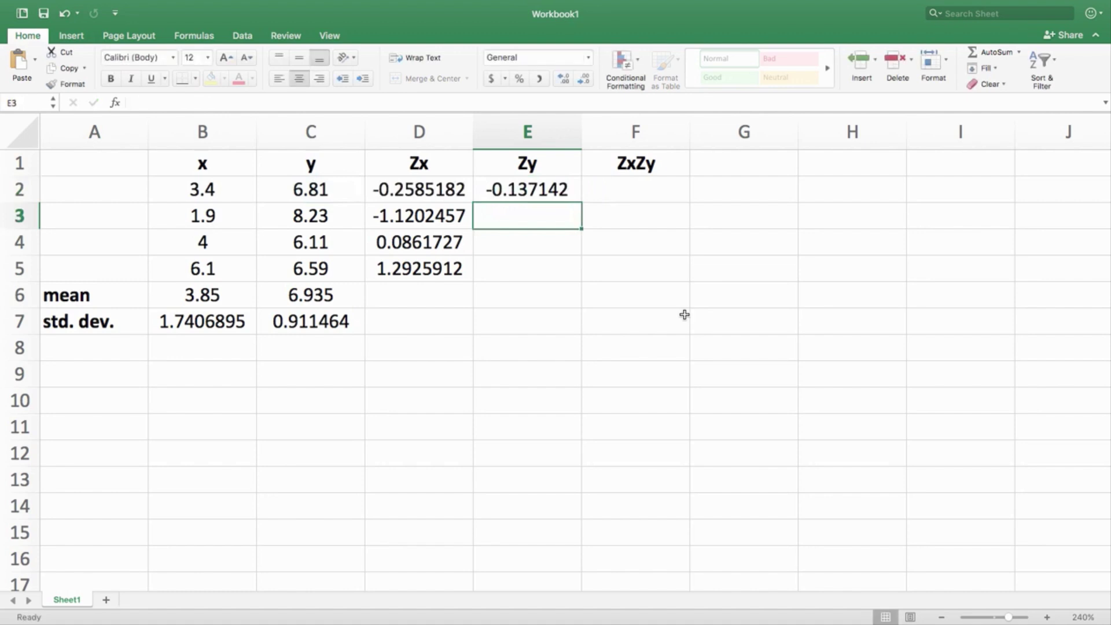
pyautogui.press('Up')
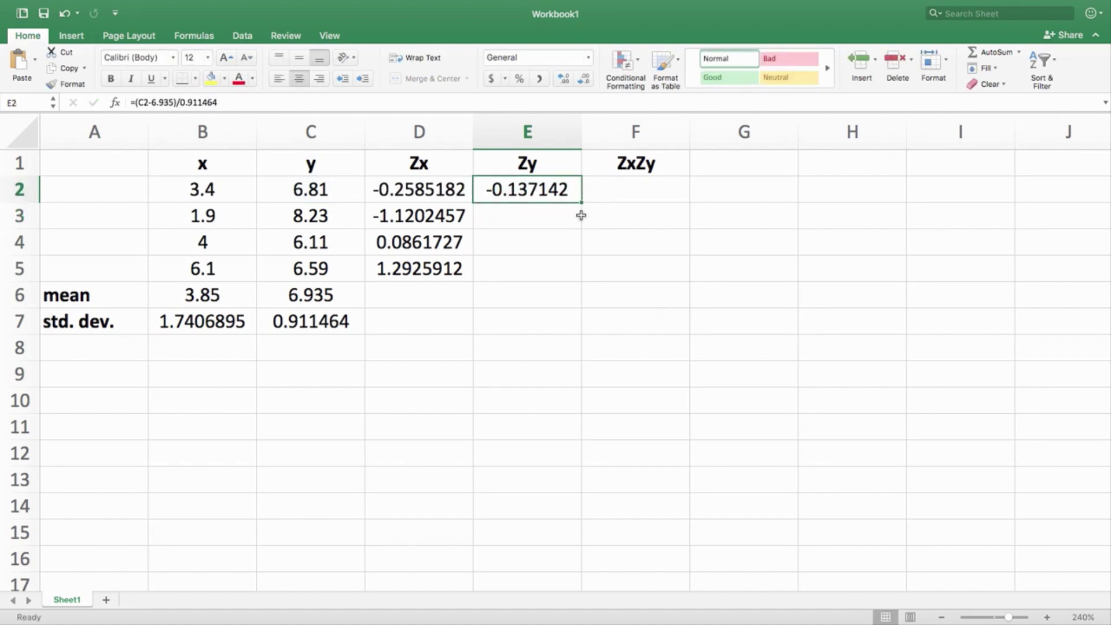
# Step: Fill the Zy formula from E2 down to E5 (1.4207912, -0.9051372, -0.3785119)
pyautogui.moveTo(582, 202); pyautogui.dragTo(579, 270)
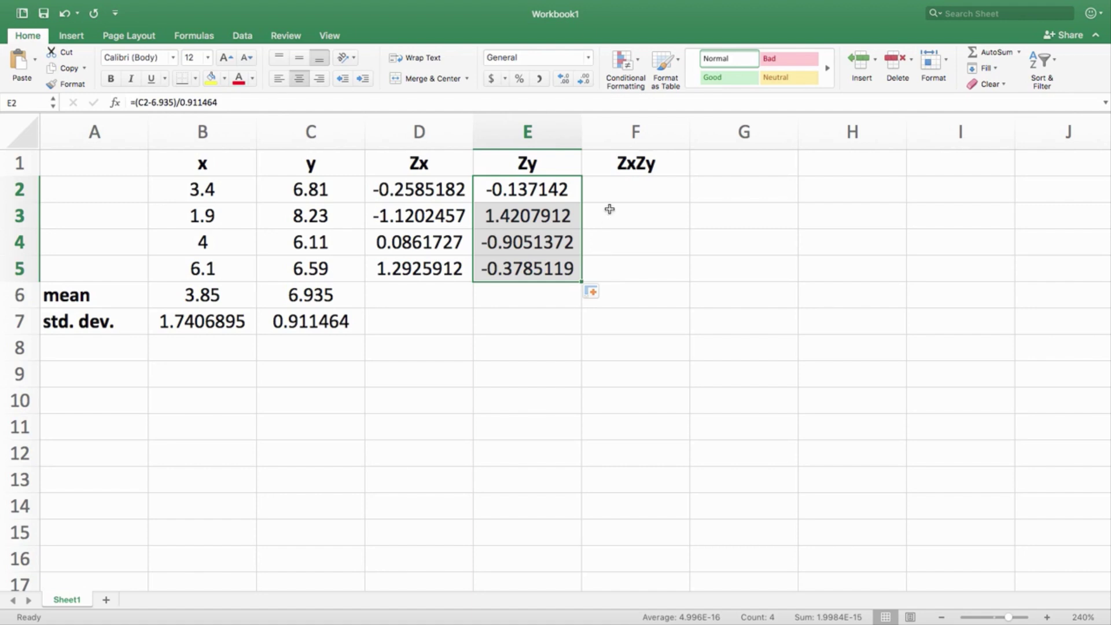
pyautogui.click(627, 191)
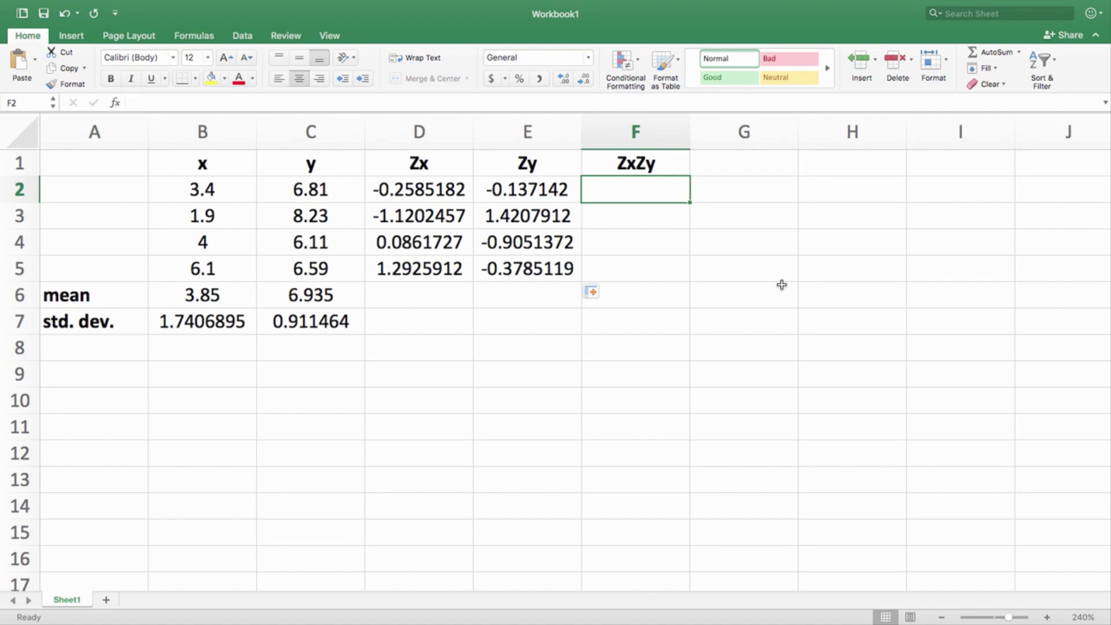
# Step: Enter =D2*E2 in F2, giving the first ZxZy product 0.0354537
pyautogui.write('=')
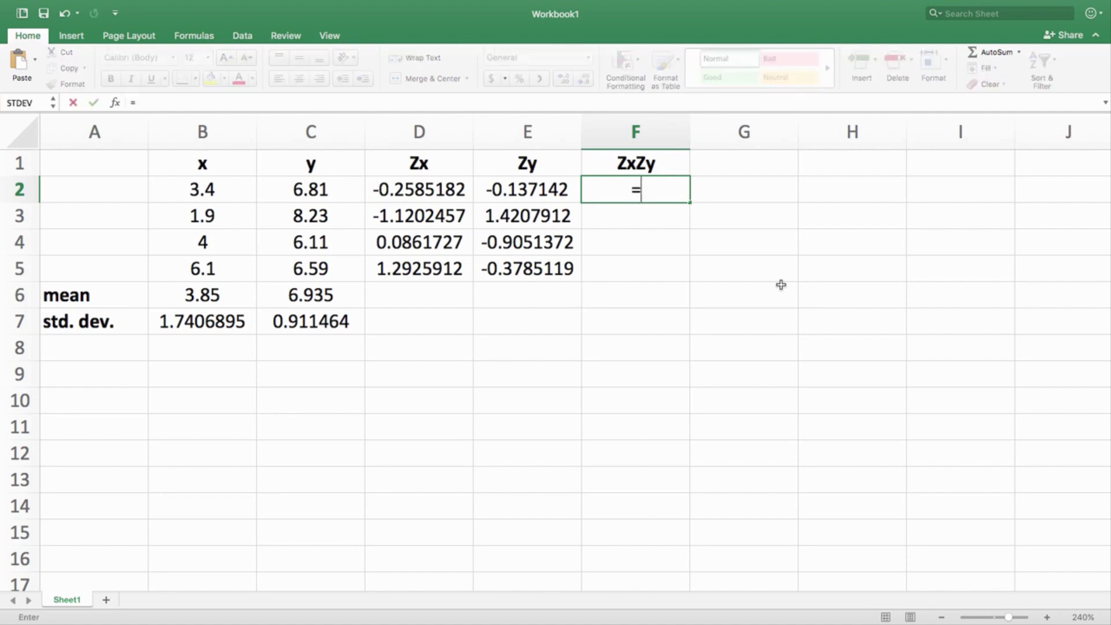
pyautogui.click(424, 190)
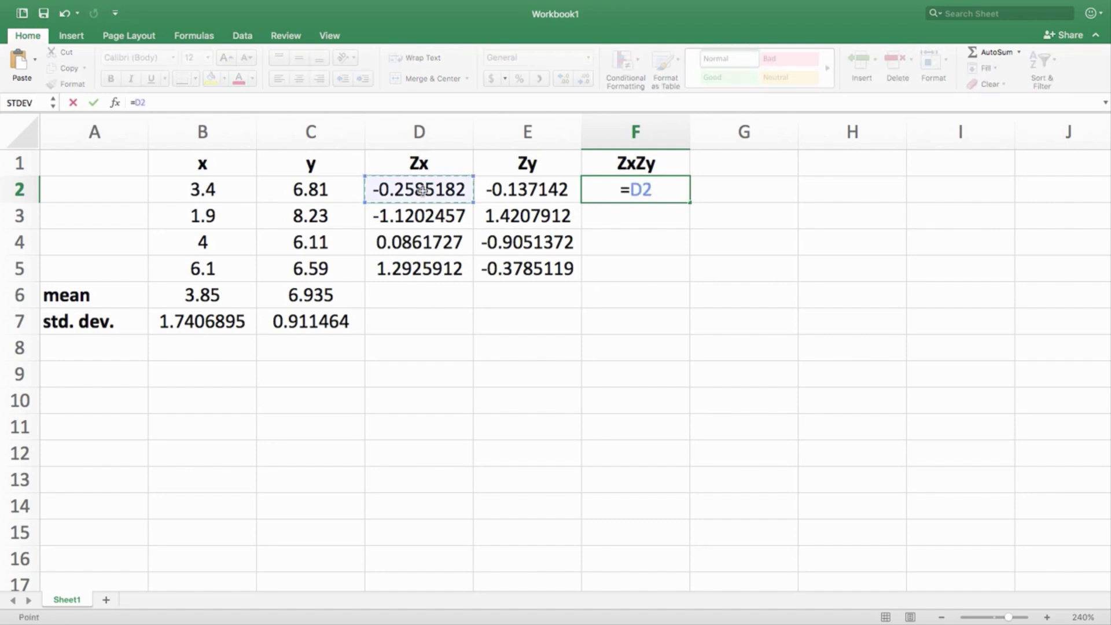
pyautogui.write('*')
pyautogui.click(542, 192)
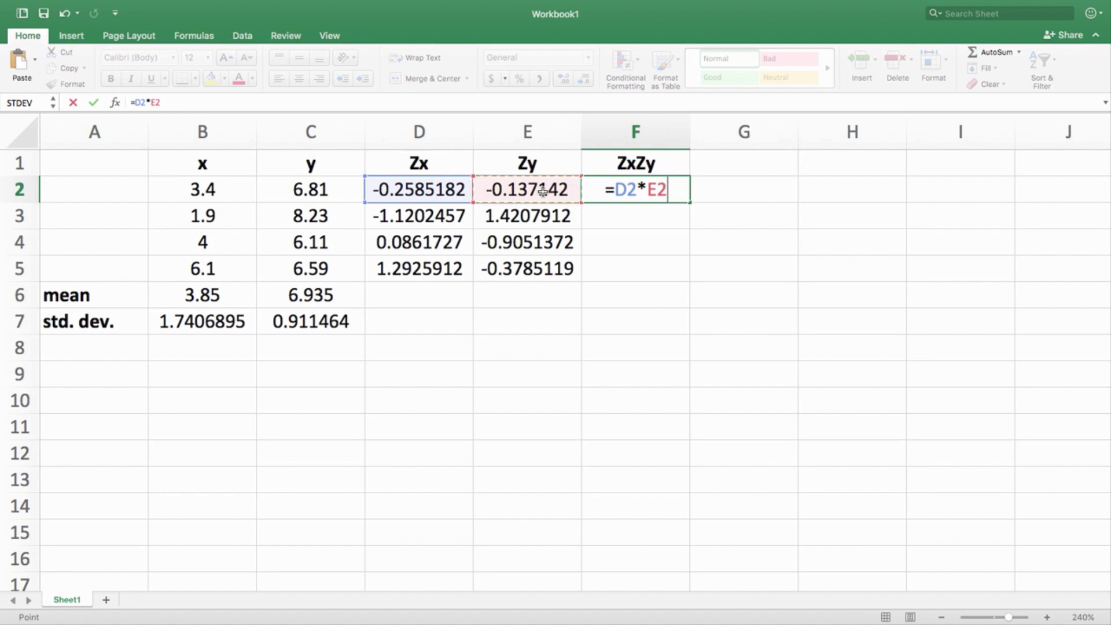
pyautogui.press('Return')
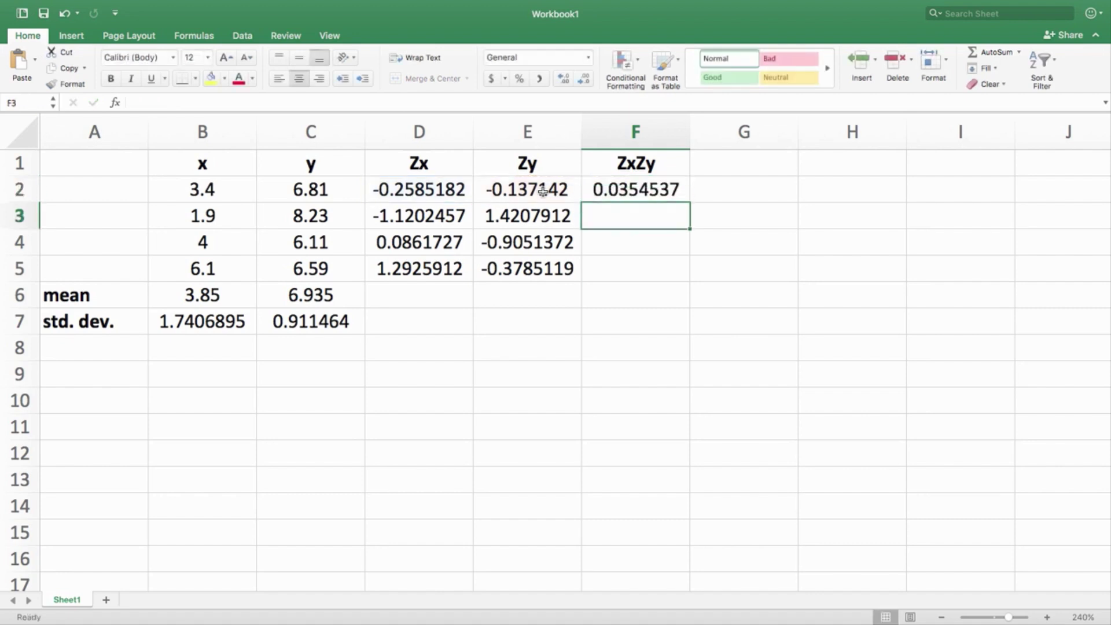
pyautogui.press('Up')
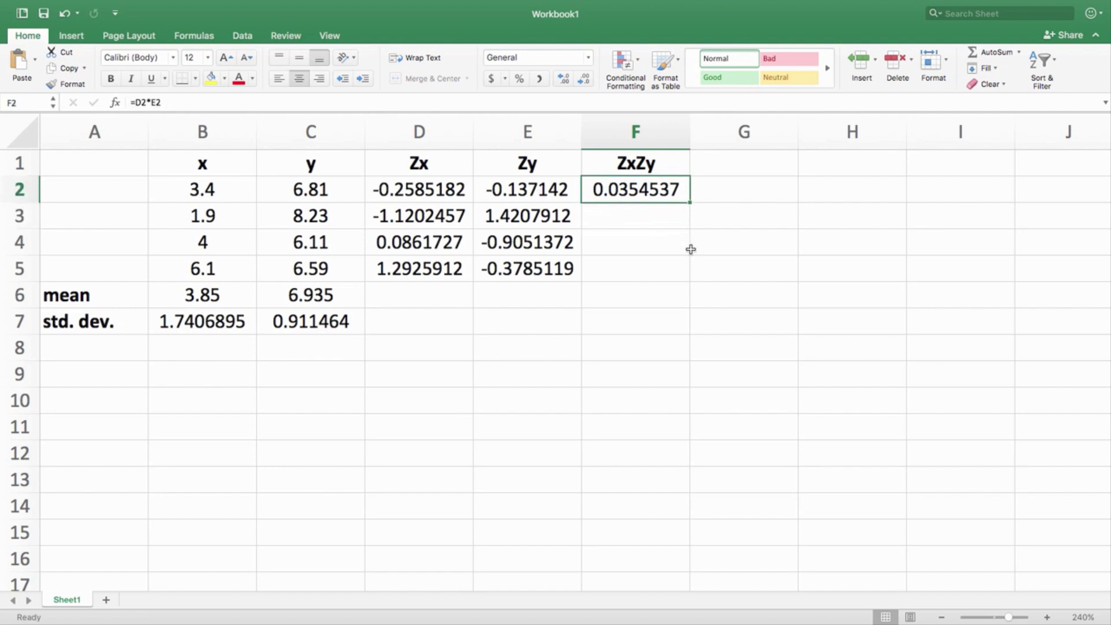
pyautogui.moveTo(691, 201); pyautogui.dragTo(687, 273)
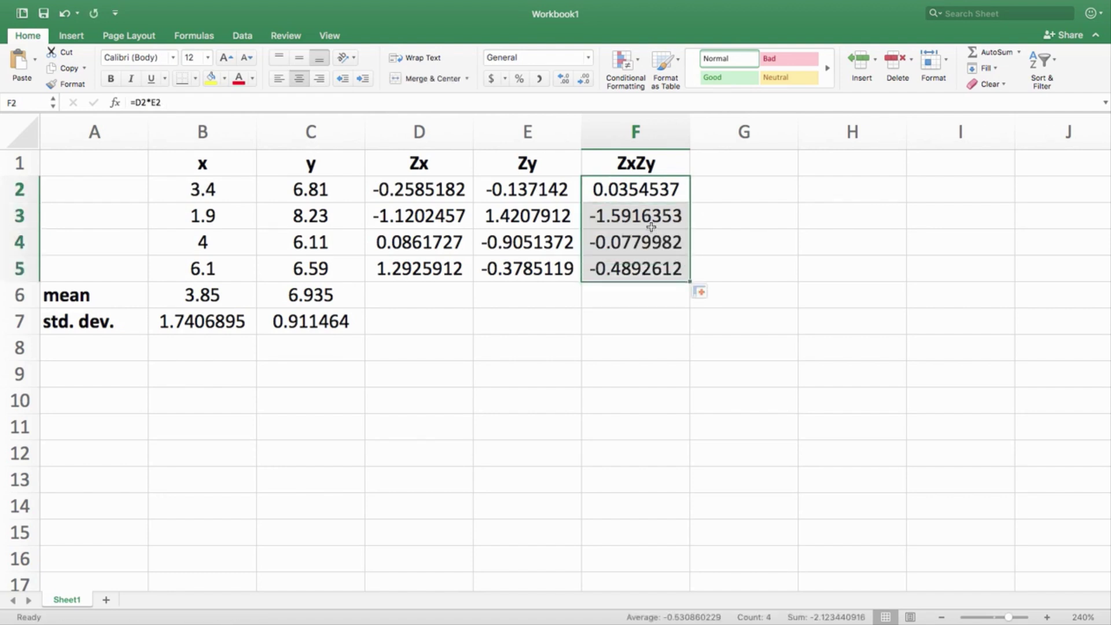
pyautogui.click(687, 220)
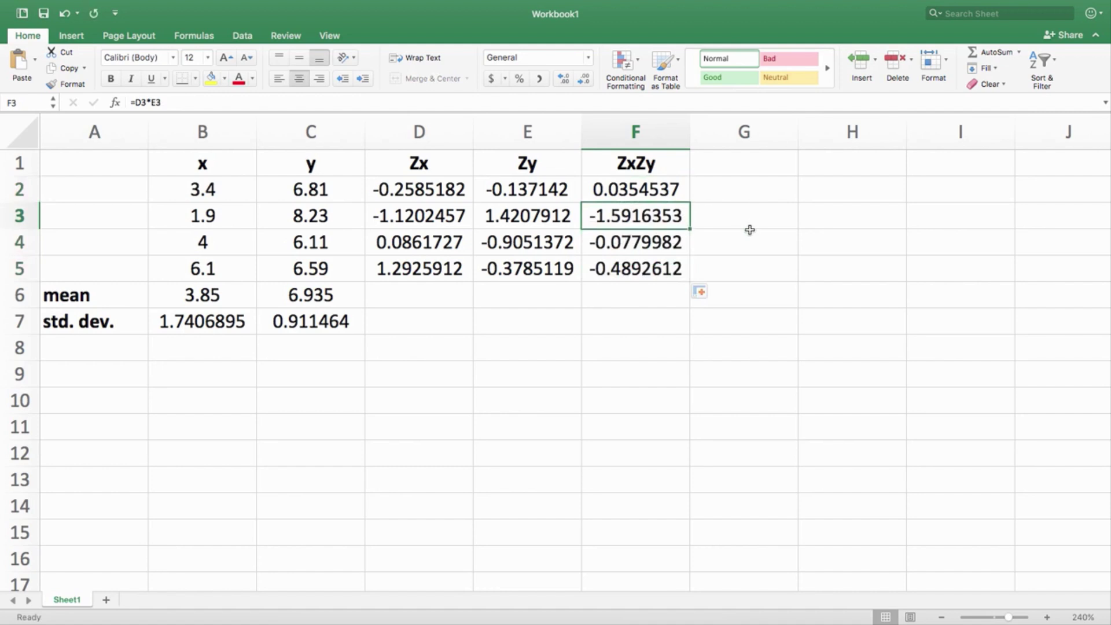
pyautogui.click(218, 217)
pyautogui.click(326, 218)
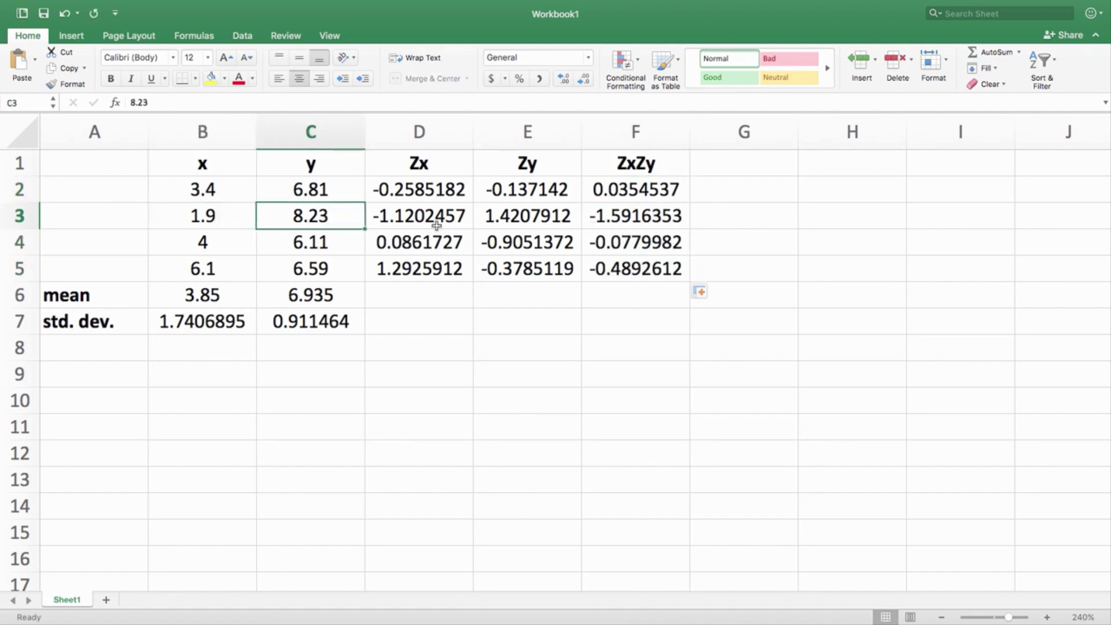
pyautogui.click(626, 223)
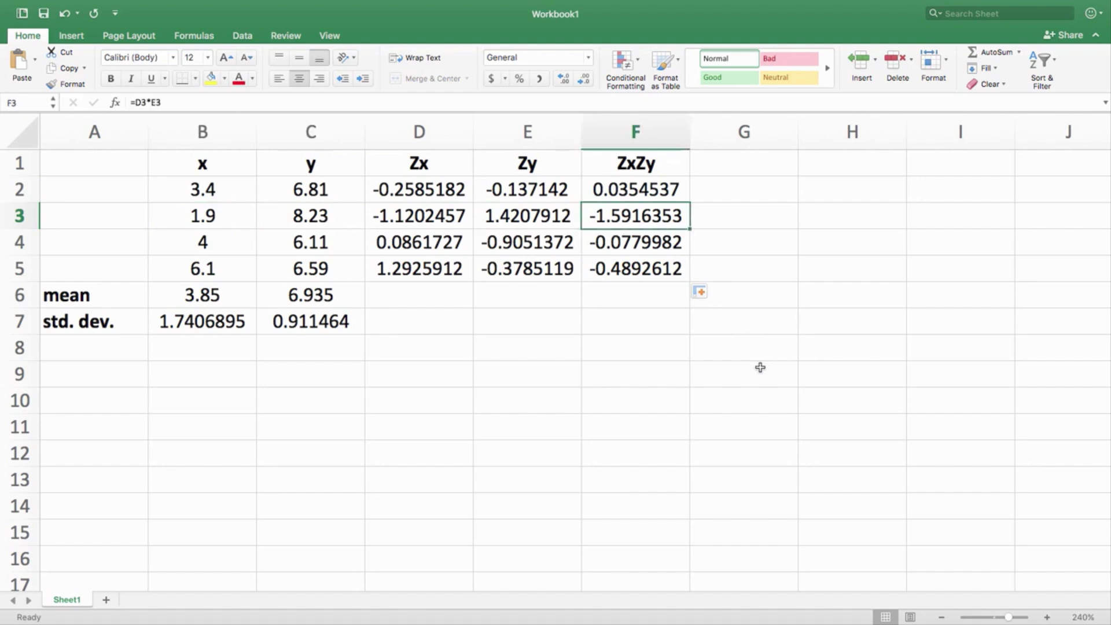
pyautogui.click(422, 220)
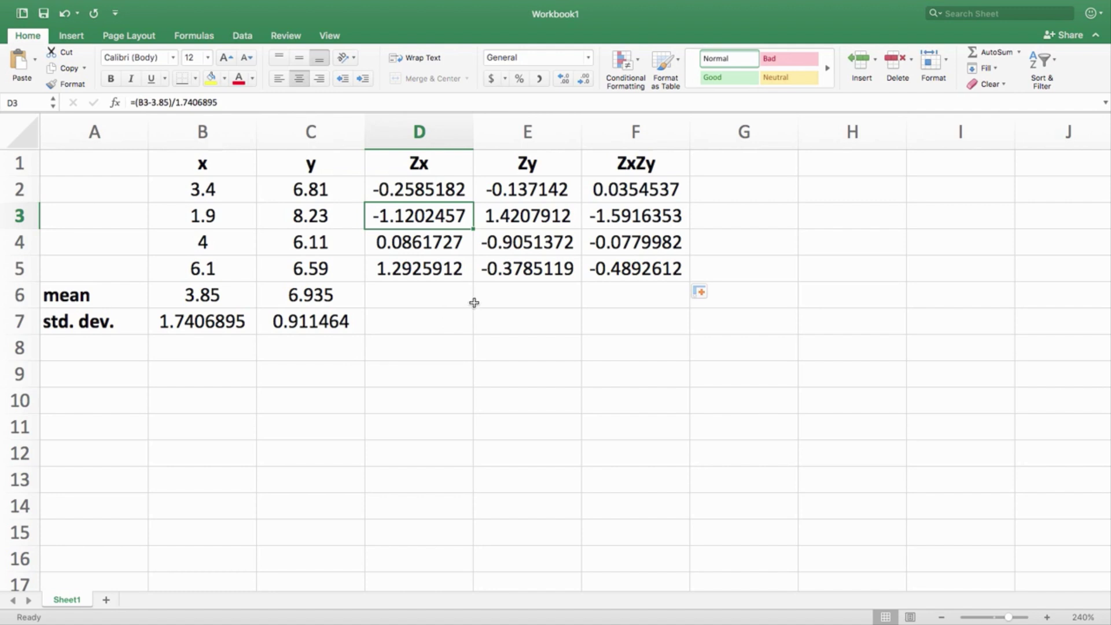
pyautogui.click(613, 216)
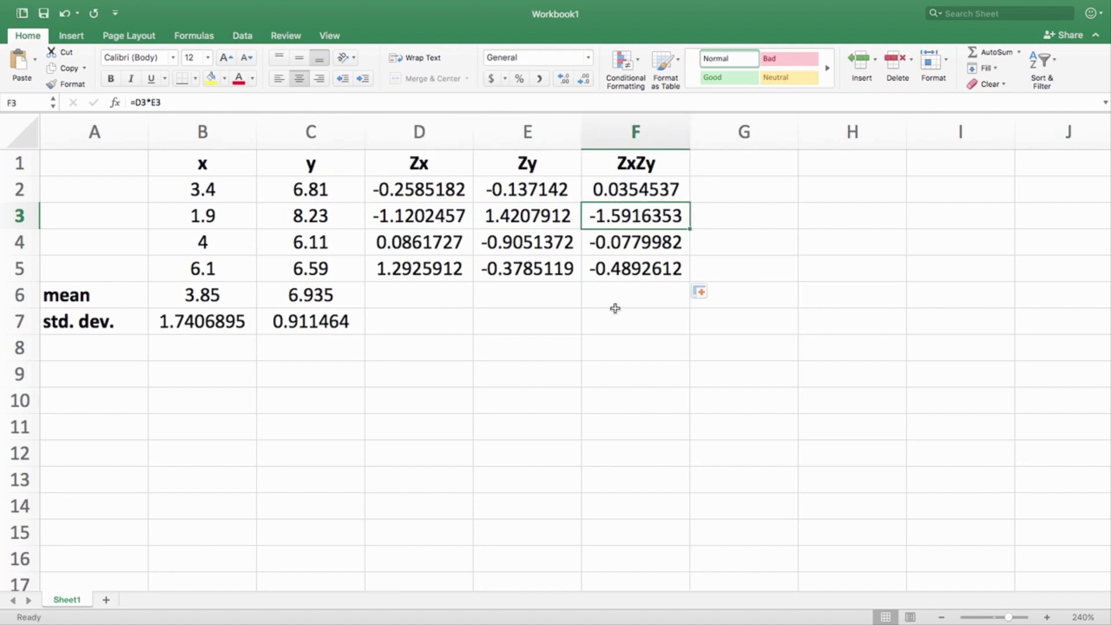
pyautogui.click(420, 216)
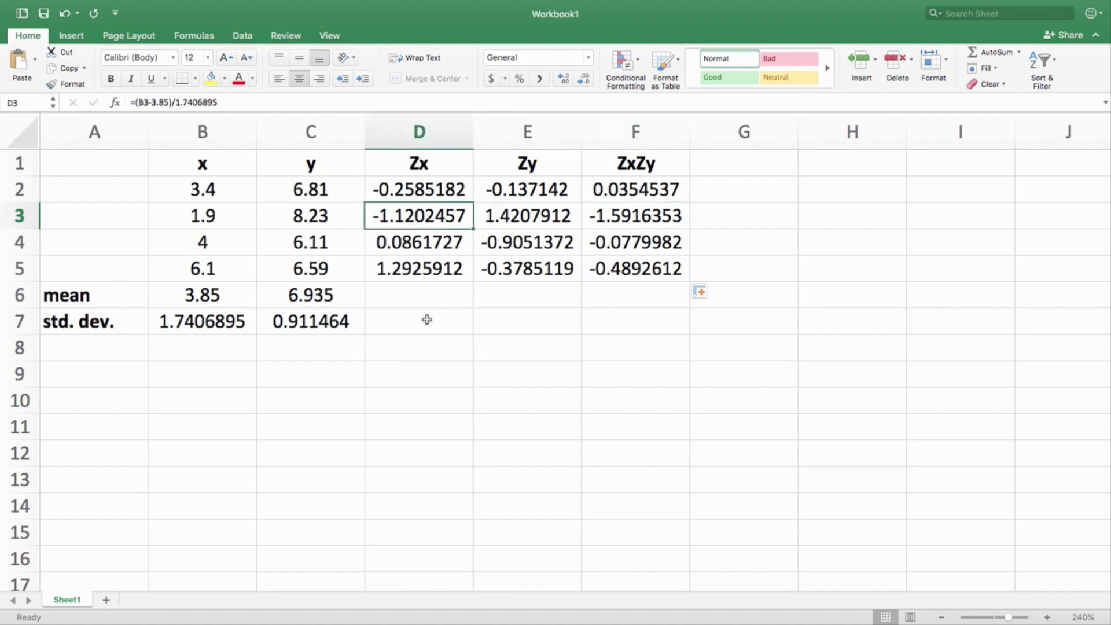
pyautogui.click(527, 218)
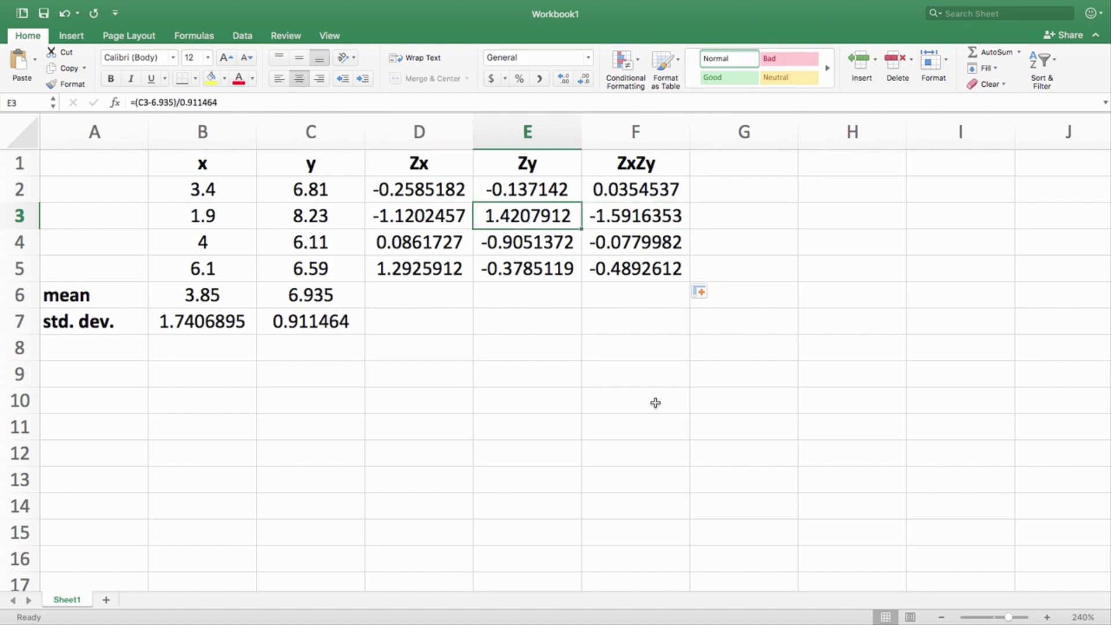
pyautogui.moveTo(635, 185); pyautogui.dragTo(637, 271)
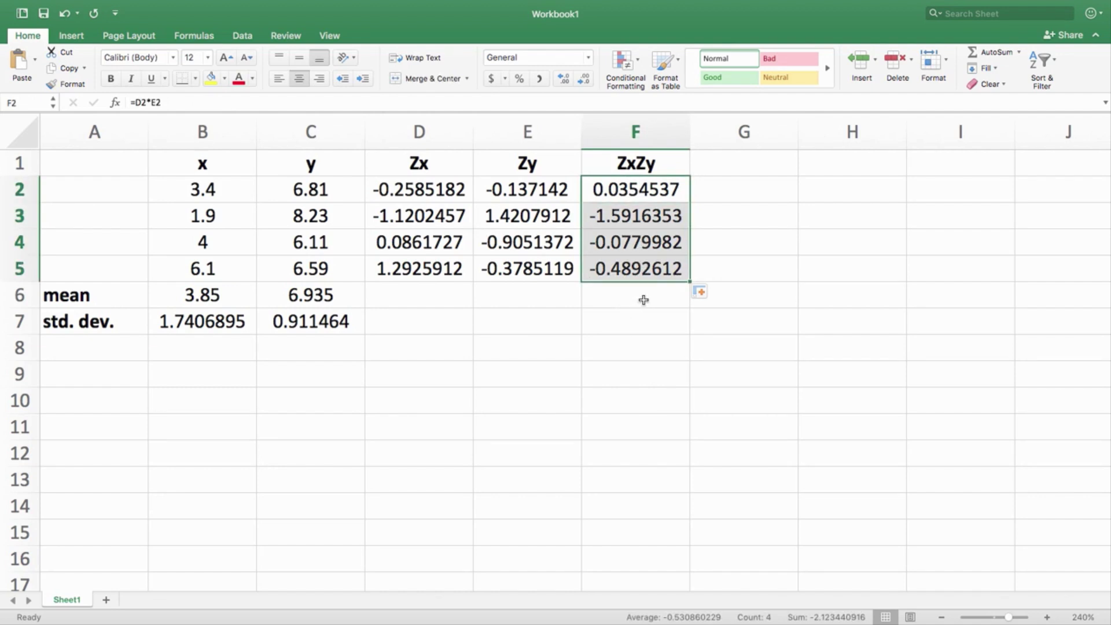
pyautogui.click(634, 351)
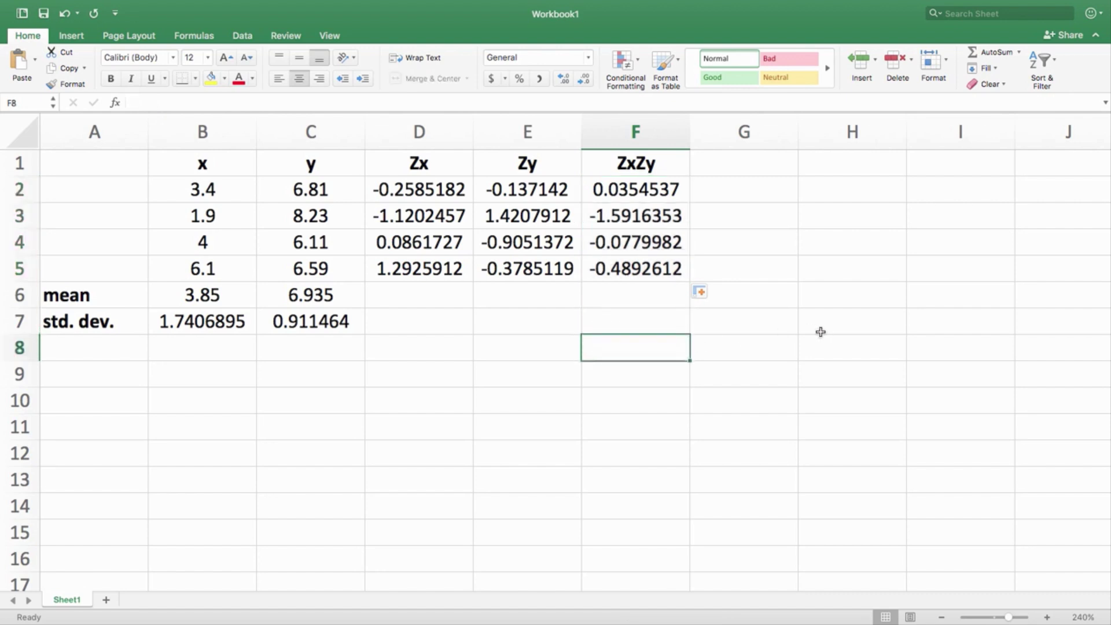
# Step: Enter =SUM(F2:F5) in F8 to total the ZxZy products, giving -2.1234409
pyautogui.write('=sum(')
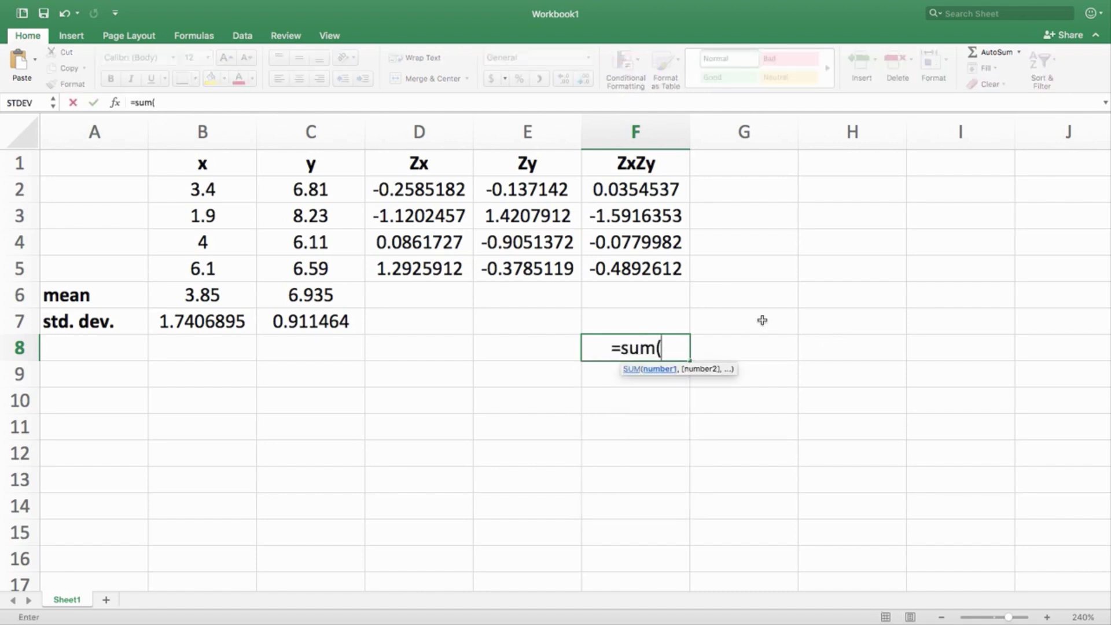
pyautogui.moveTo(648, 271); pyautogui.dragTo(651, 185)
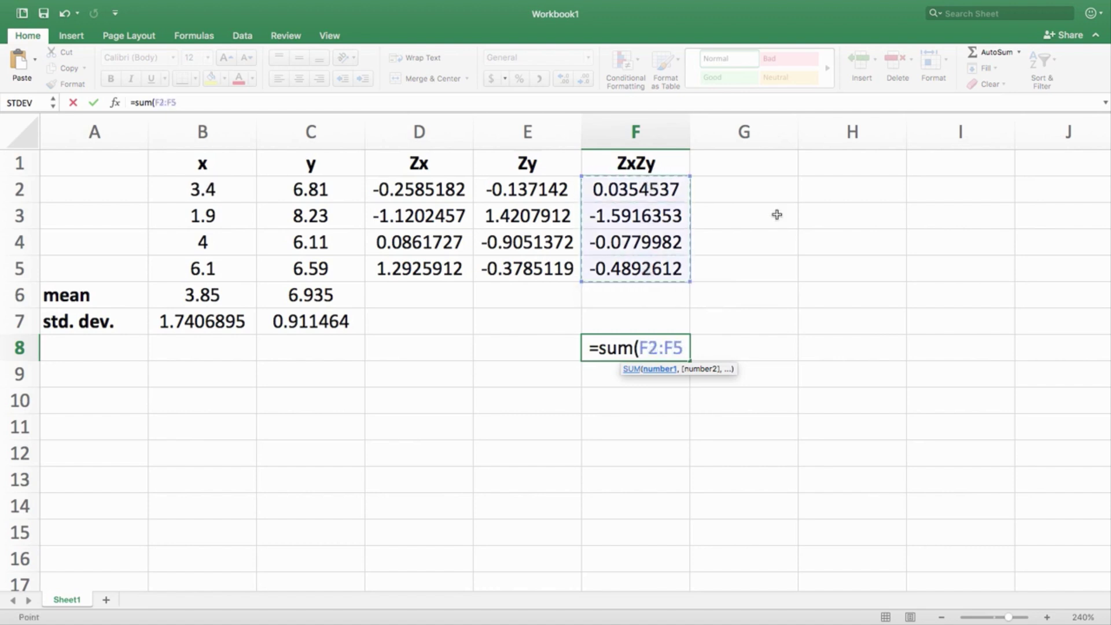
pyautogui.write(')')
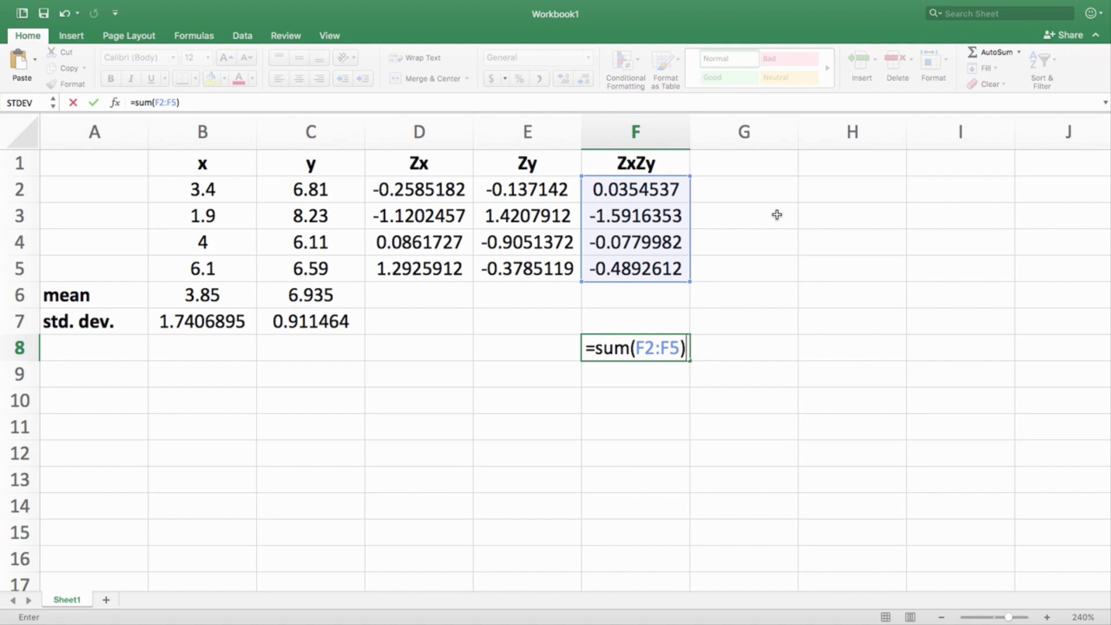
pyautogui.press('Return')
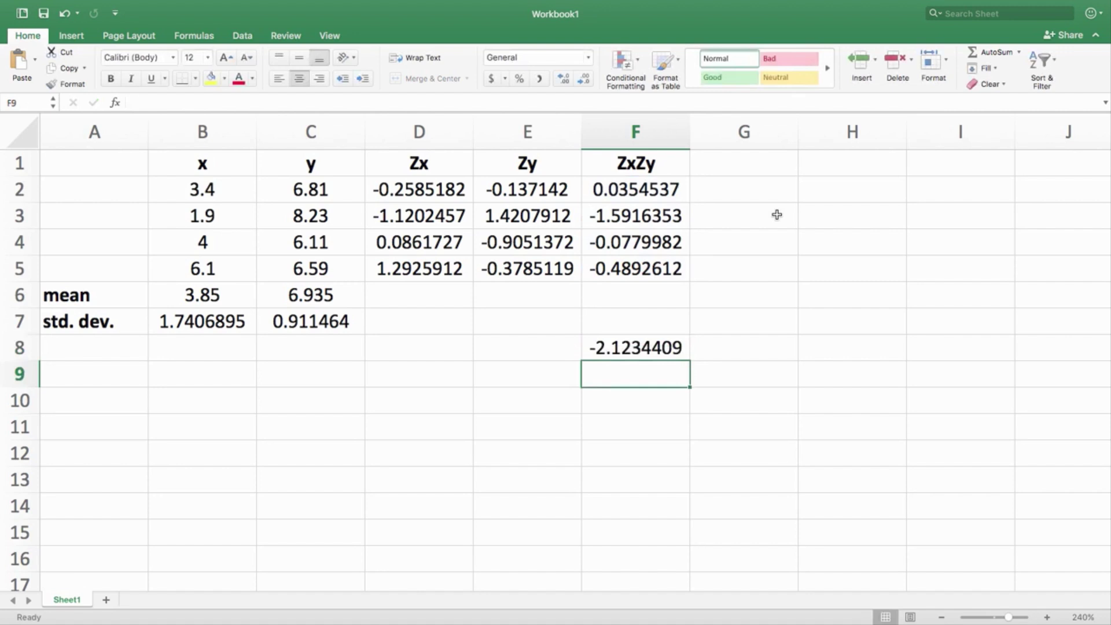
# Step: Type the label "Pearson's r" in cell G9
pyautogui.press('Right')
pyautogui.write('P')
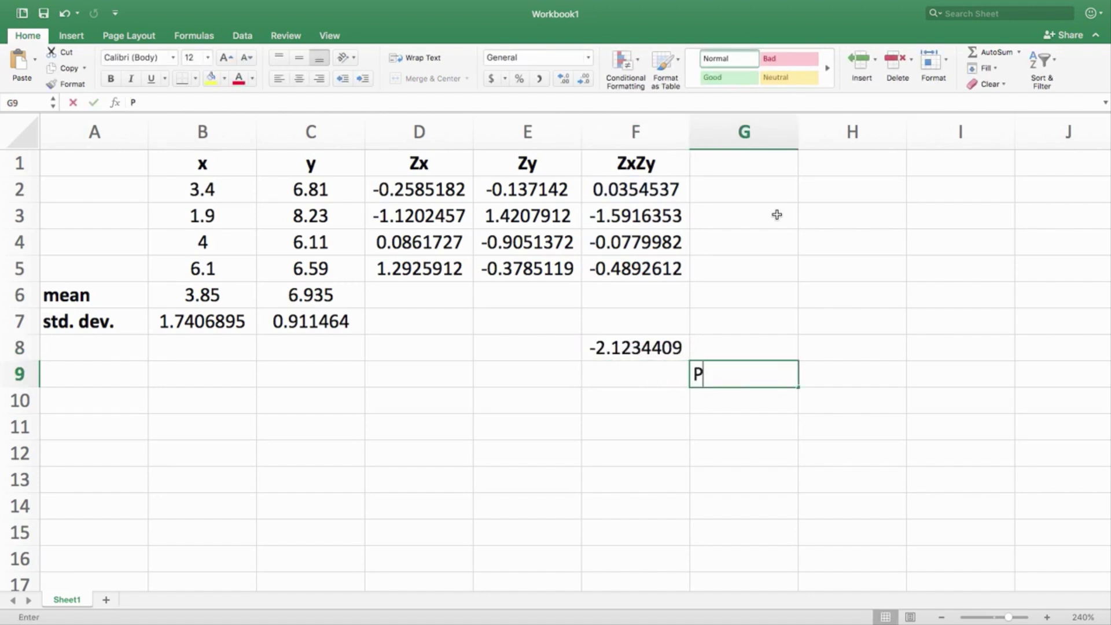
pyautogui.write("earson's r")
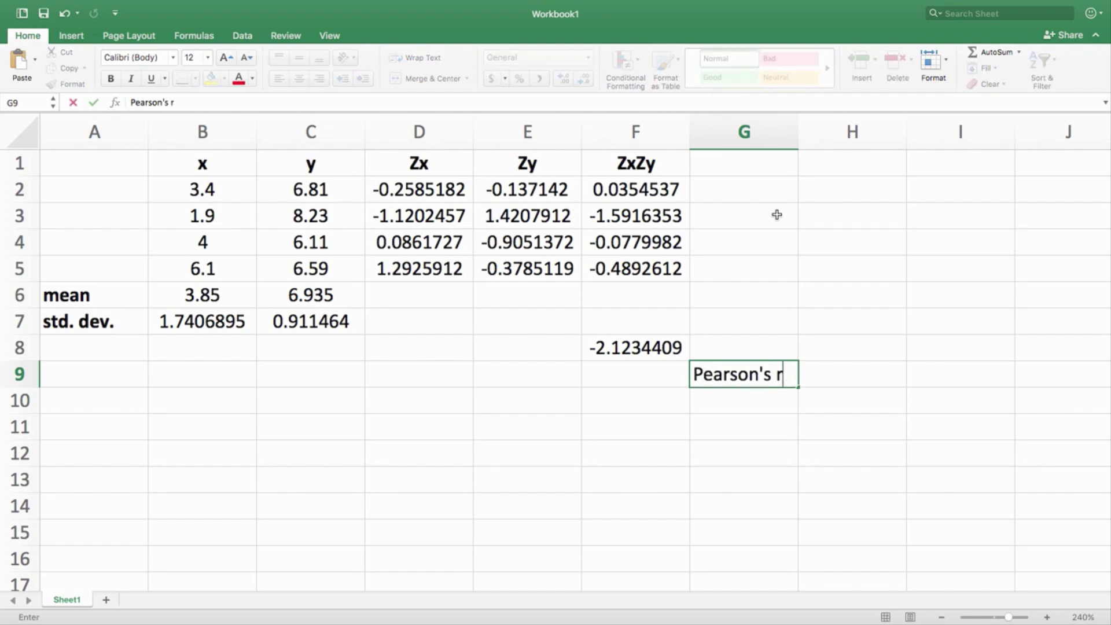
pyautogui.press('Return')
# Step: Make G9 and the result cell F9 bold, then select F9
pyautogui.press('Up')
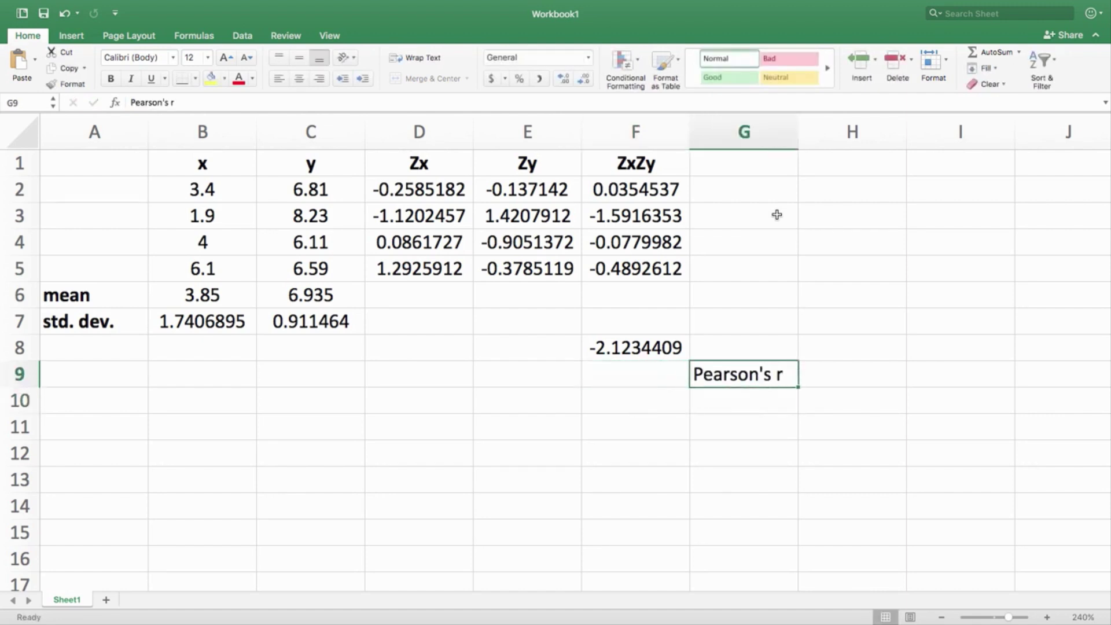
pyautogui.hotkey('ctrl', 'b')
pyautogui.press('Left')
pyautogui.hotkey('ctrl', 'b')
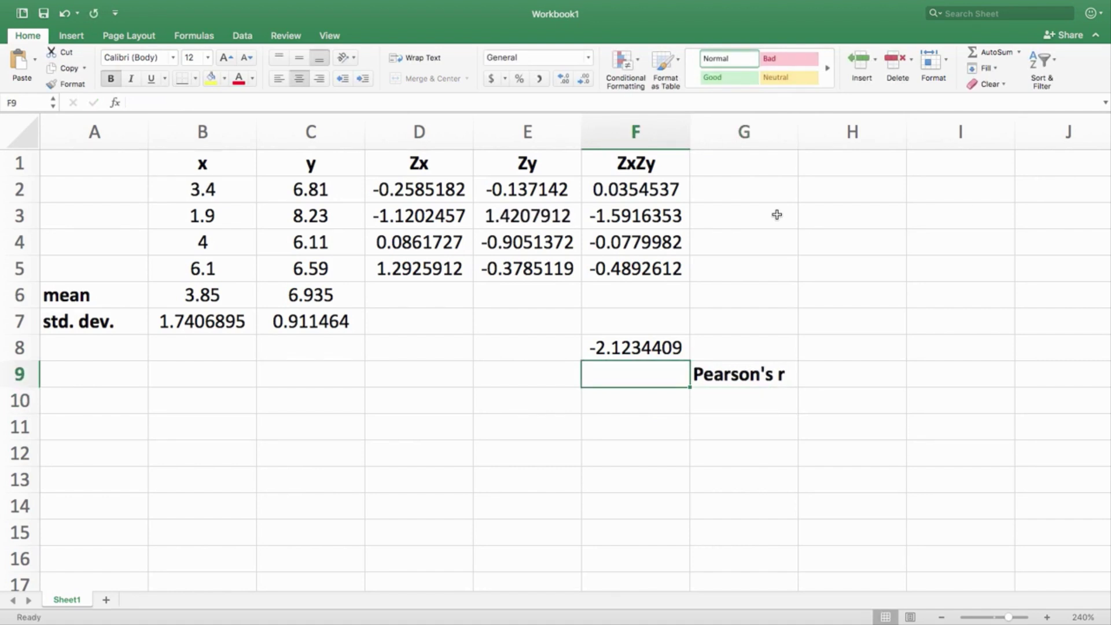
pyautogui.click(631, 348)
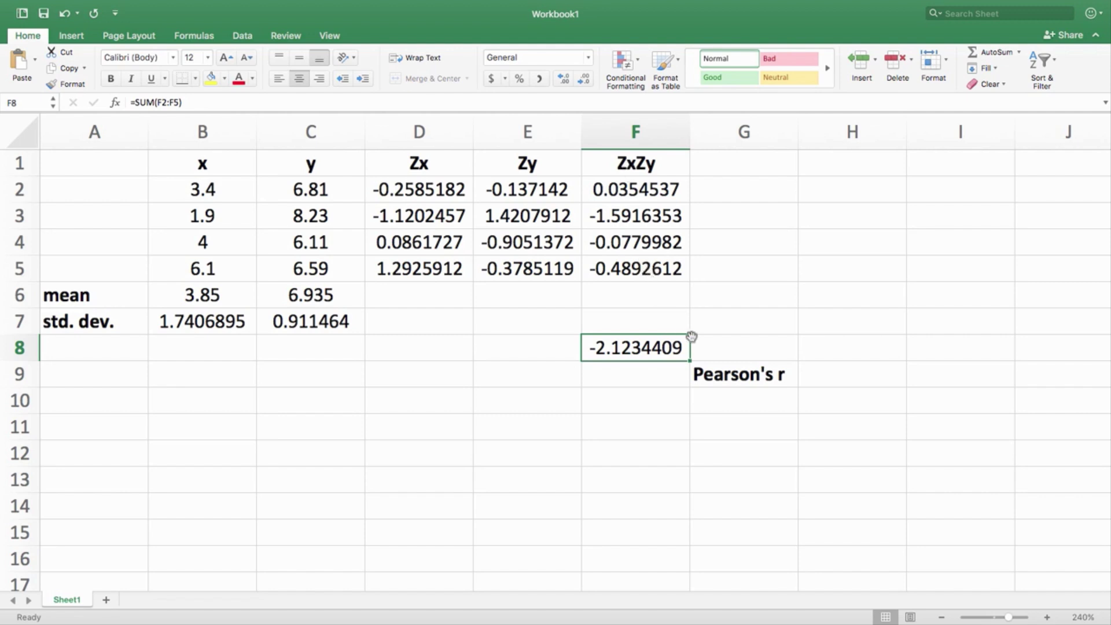
pyautogui.click(637, 373)
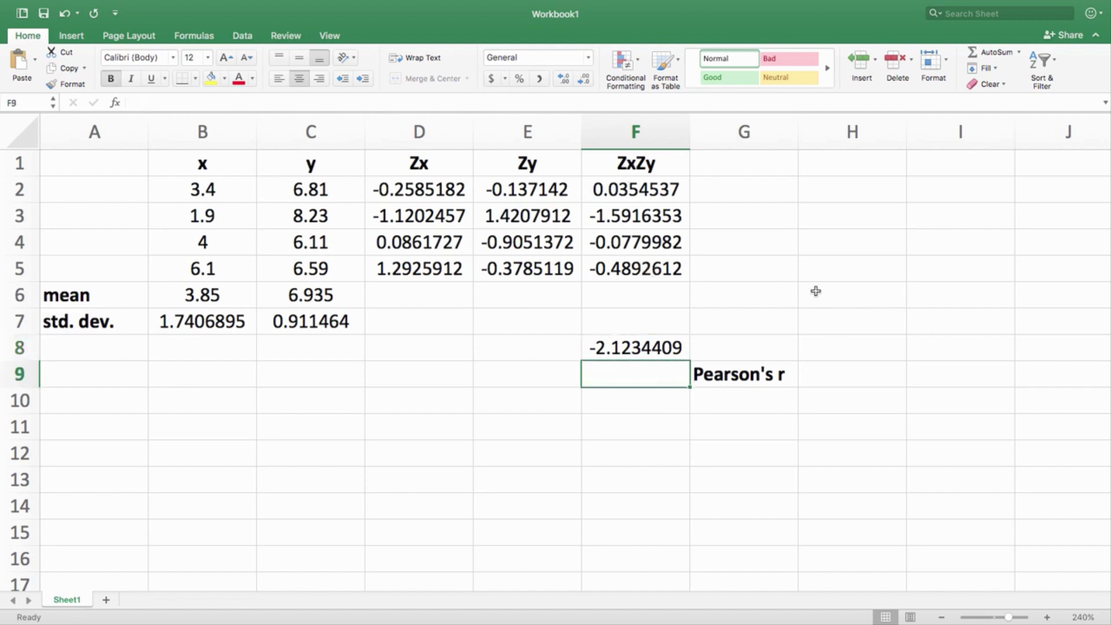
# Step: Enter =F8/3 in F9, giving Pearson's r of -0.7078136
pyautogui.write('=')
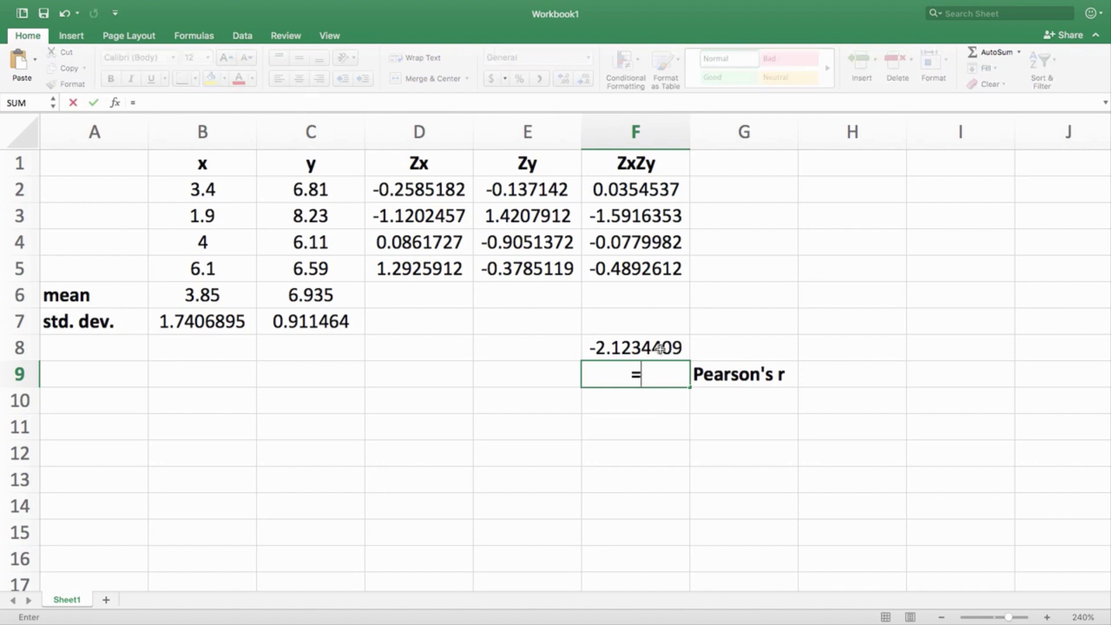
pyautogui.click(658, 348)
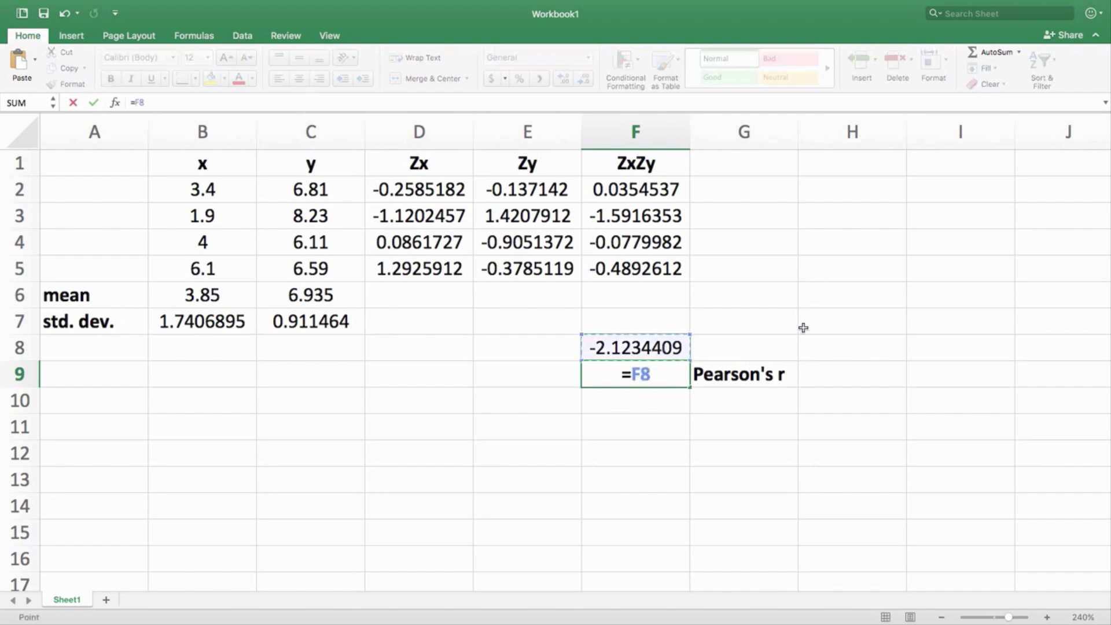
pyautogui.write('/')
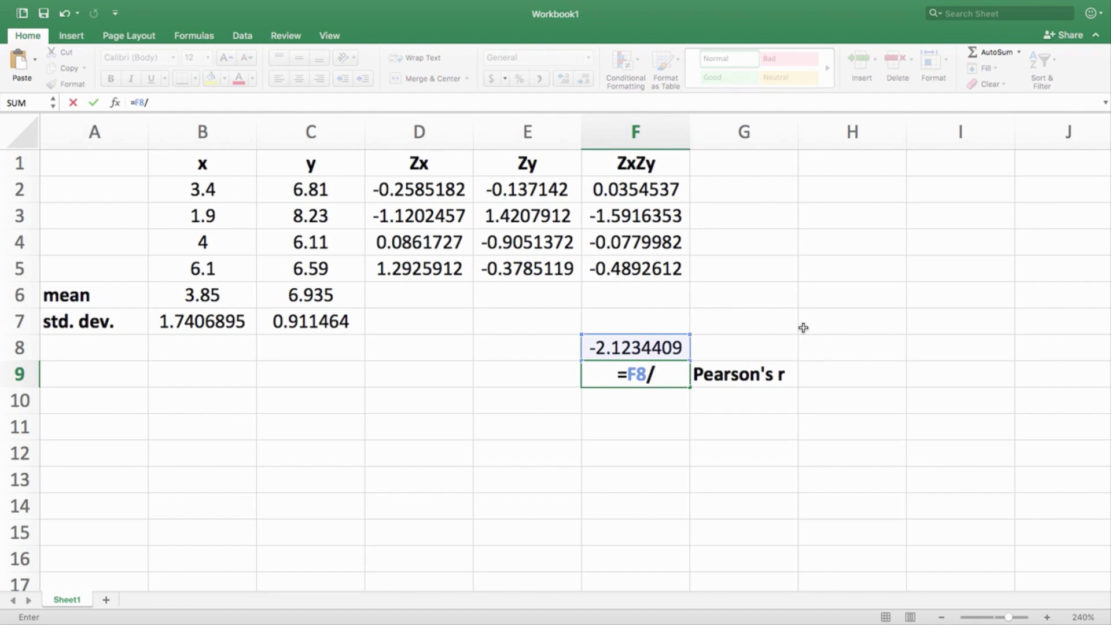
pyautogui.write('3')
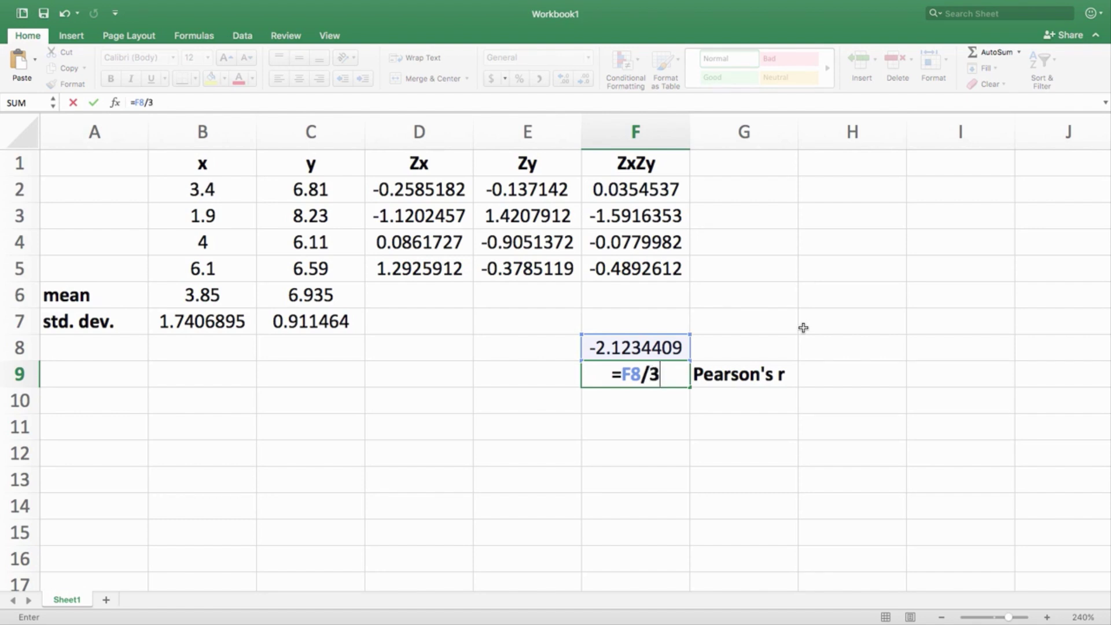
pyautogui.press('Return')
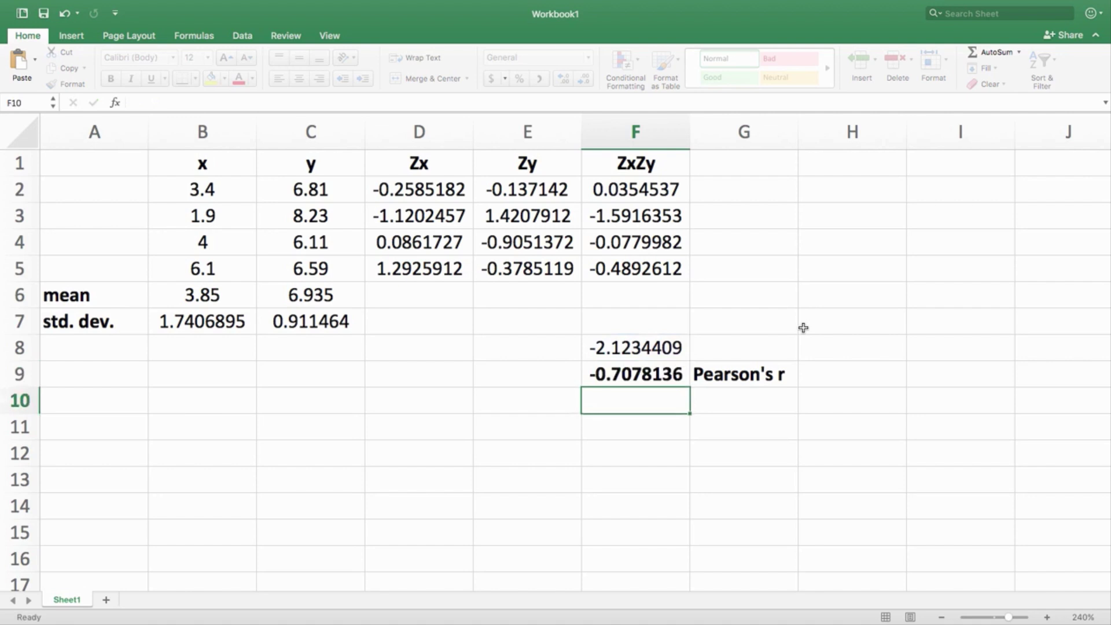